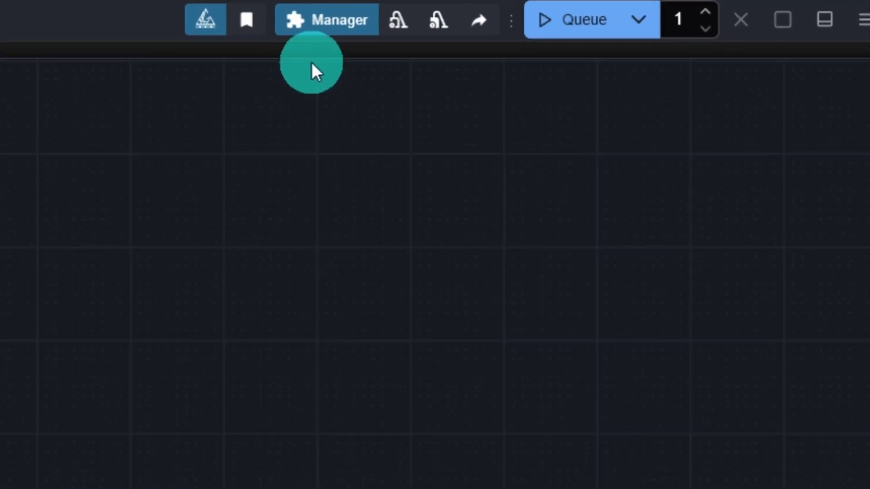
# Install ComfyUI_tinyterraNodes, found by searching 'tiny' in the Custom Nodes Manager, then reboot the server
pyautogui.click(322, 33)
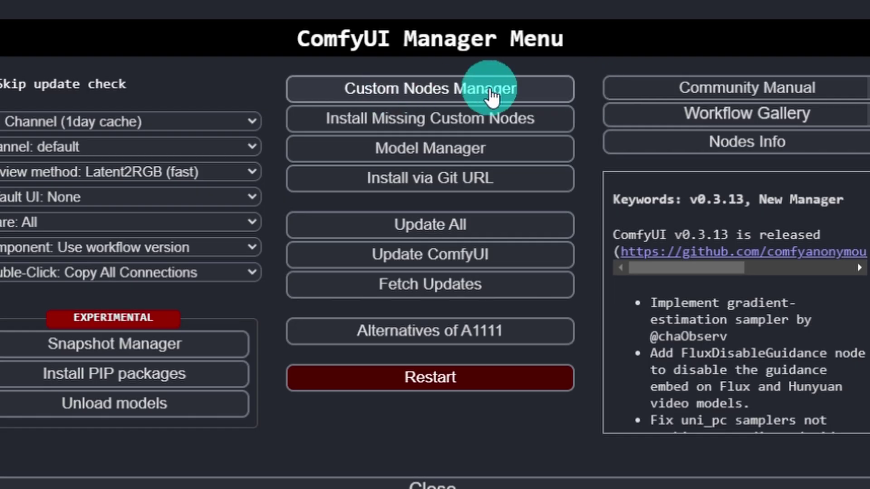
pyautogui.click(442, 168)
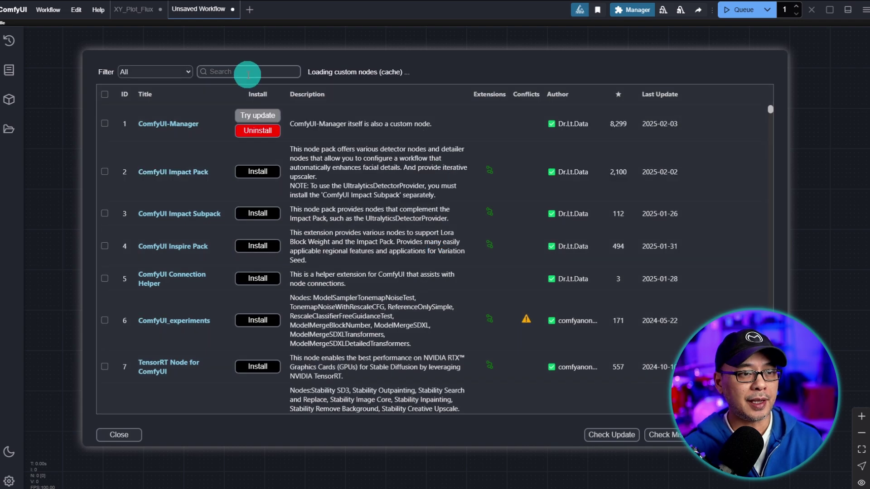
pyautogui.click(246, 72)
pyautogui.write('tiny')
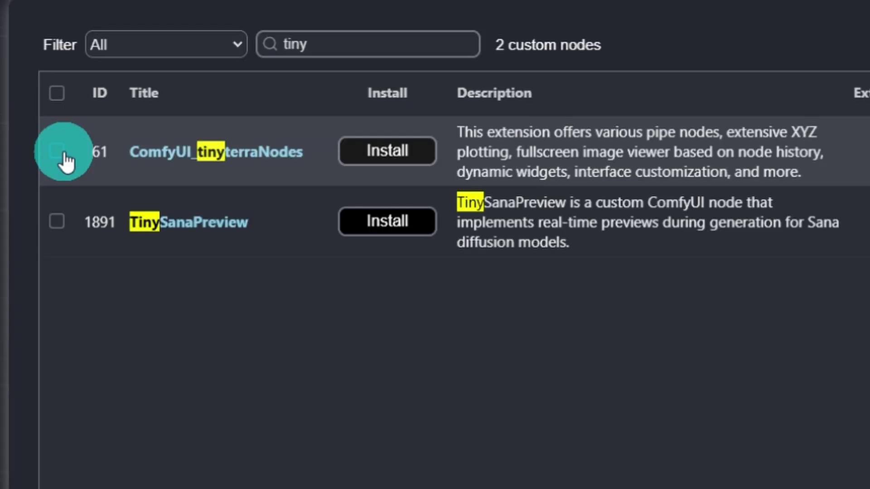
pyautogui.click(105, 121)
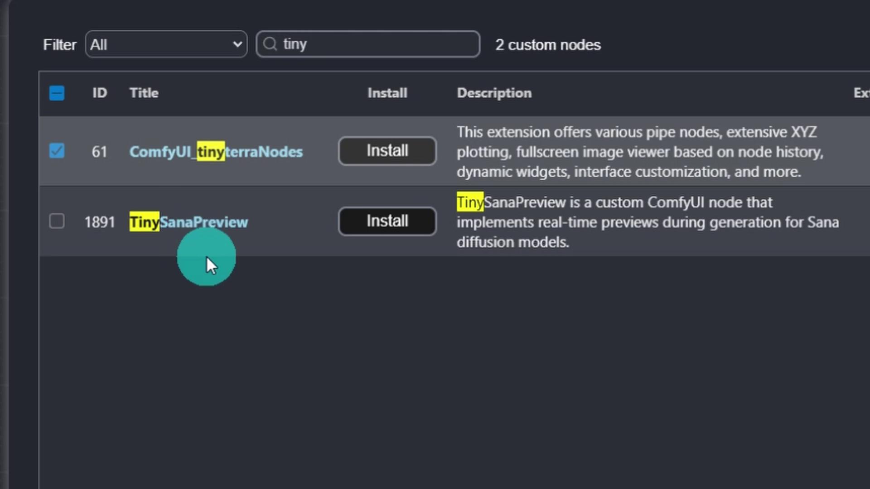
pyautogui.click(395, 150)
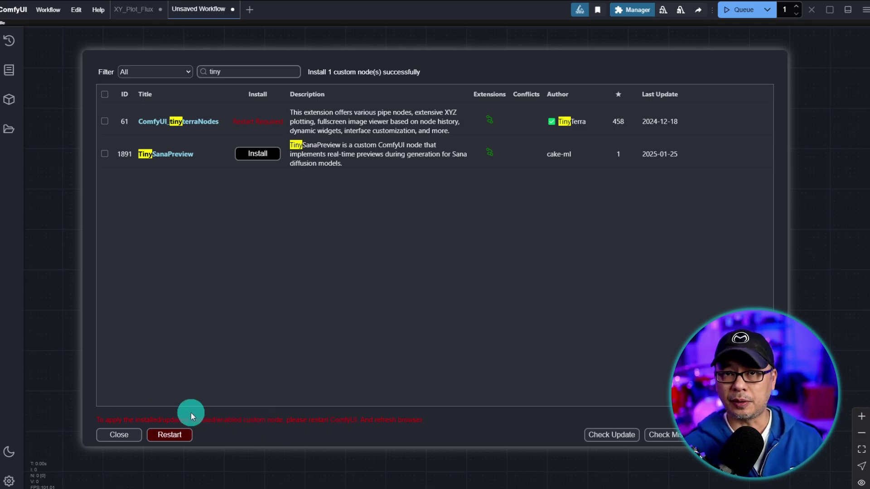
pyautogui.click(168, 436)
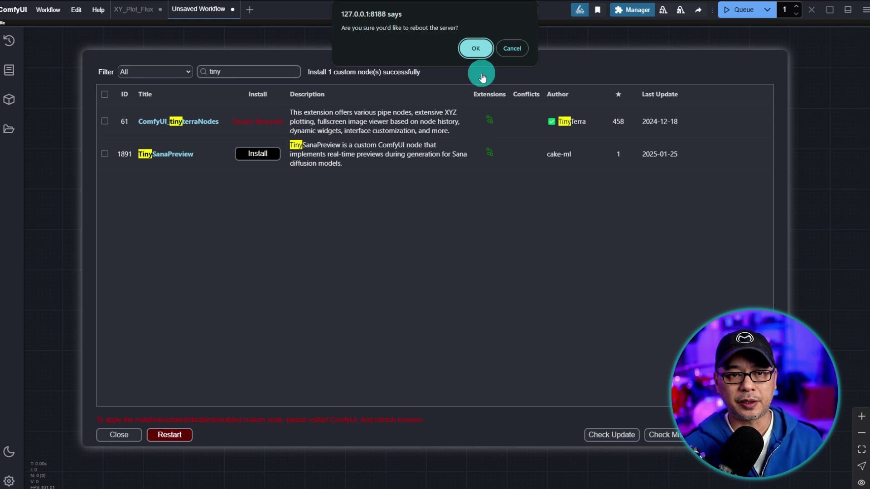
pyautogui.click(474, 53)
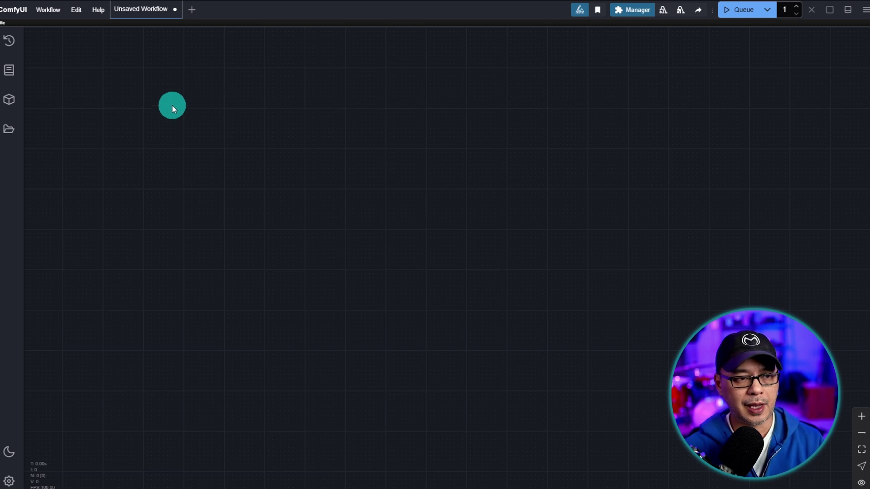
# Add a tinyLoader node from the tinyterra > base category to the canvas
pyautogui.rightClick(89, 62)
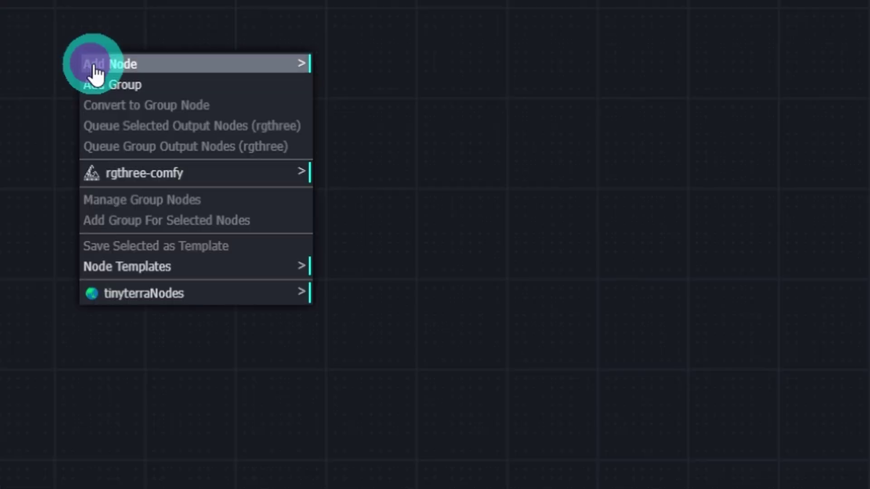
pyautogui.click(145, 66)
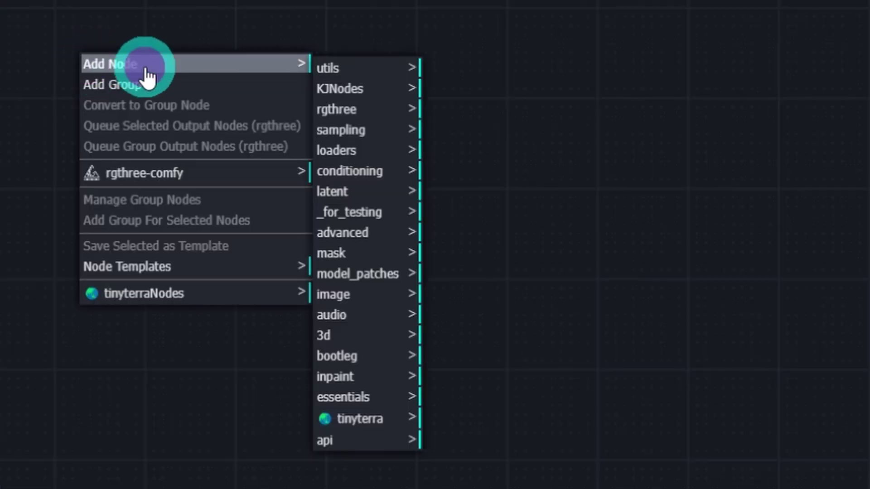
pyautogui.click(338, 424)
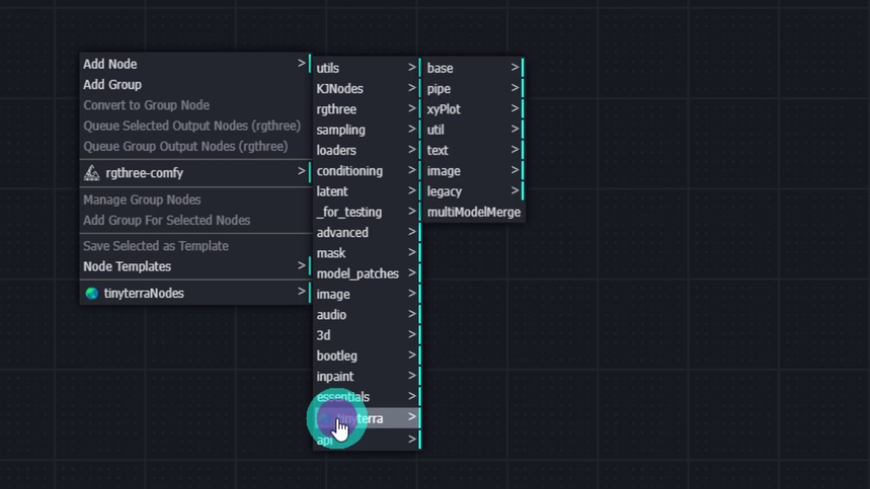
pyautogui.click(466, 73)
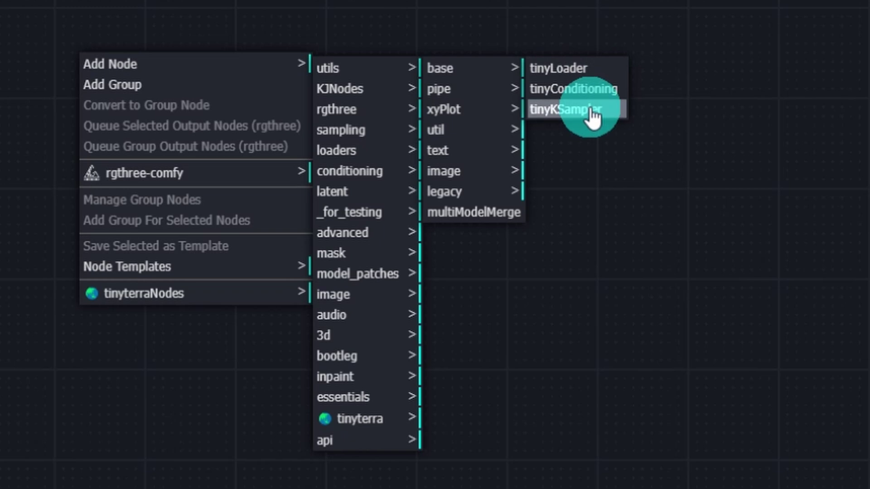
pyautogui.click(559, 72)
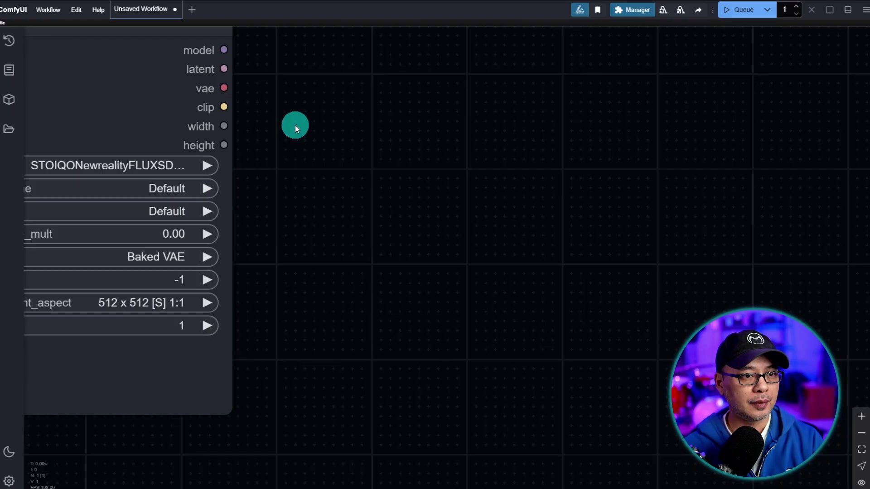
# Set the tinyLoader's ckpt_name to the juggernautXL checkpoint
pyautogui.moveTo(295, 126); pyautogui.dragTo(717, 179)
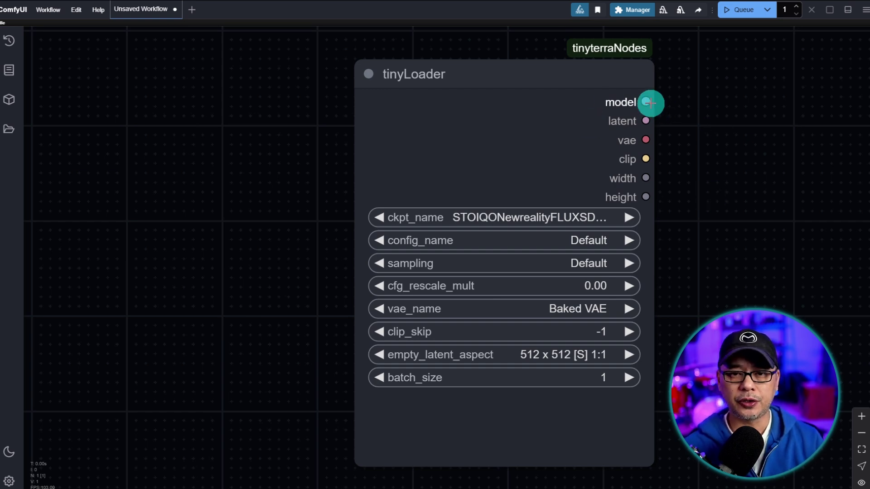
pyautogui.scroll(4, 688, 105)
pyautogui.moveTo(675, 109); pyautogui.dragTo(478, 107)
pyautogui.scroll(3, 521, 157)
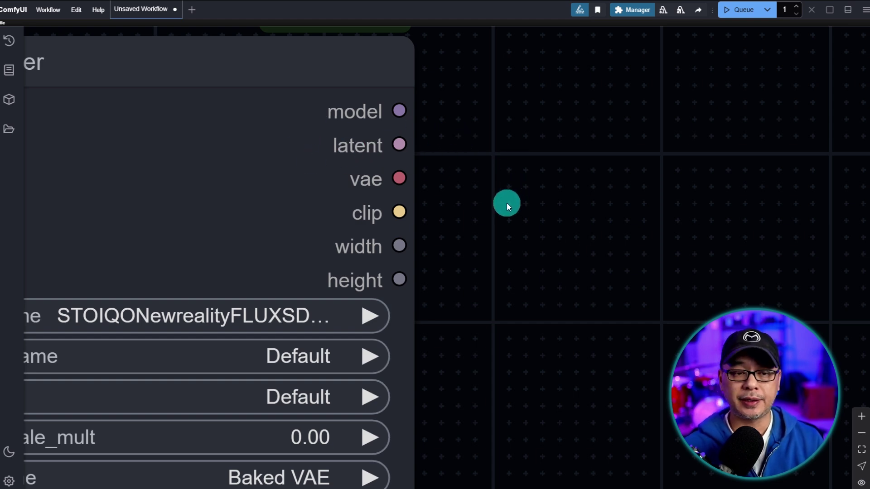
pyautogui.scroll(-3, 500, 208)
pyautogui.moveTo(499, 208); pyautogui.dragTo(652, 140)
pyautogui.click(411, 156)
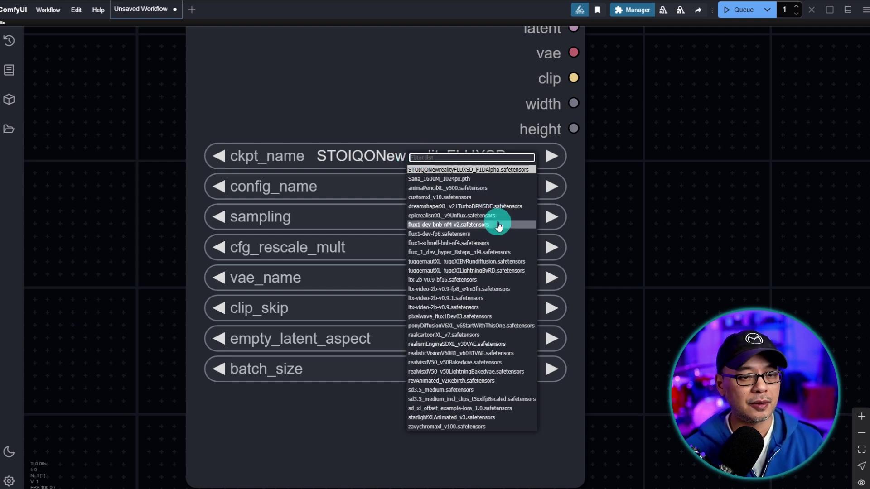
pyautogui.click(467, 261)
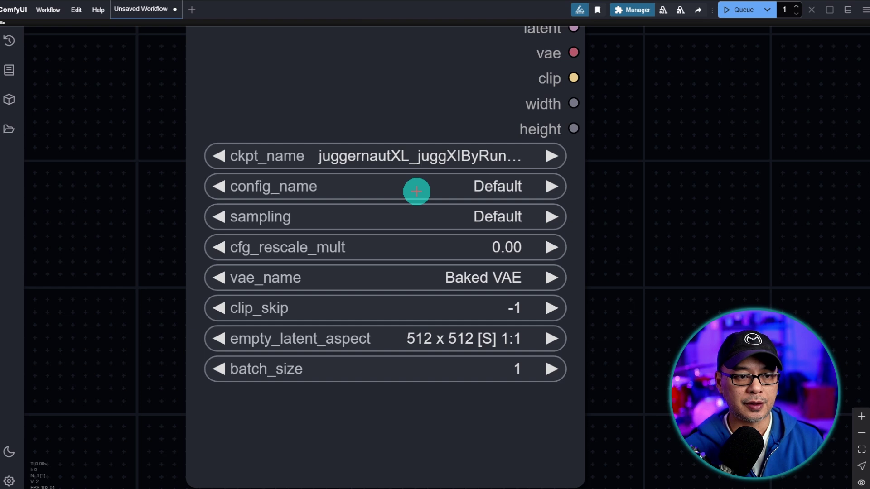
# Set the tinyLoader's empty_latent_aspect to 1024 x 1024 [S] 1:1
pyautogui.click(527, 178)
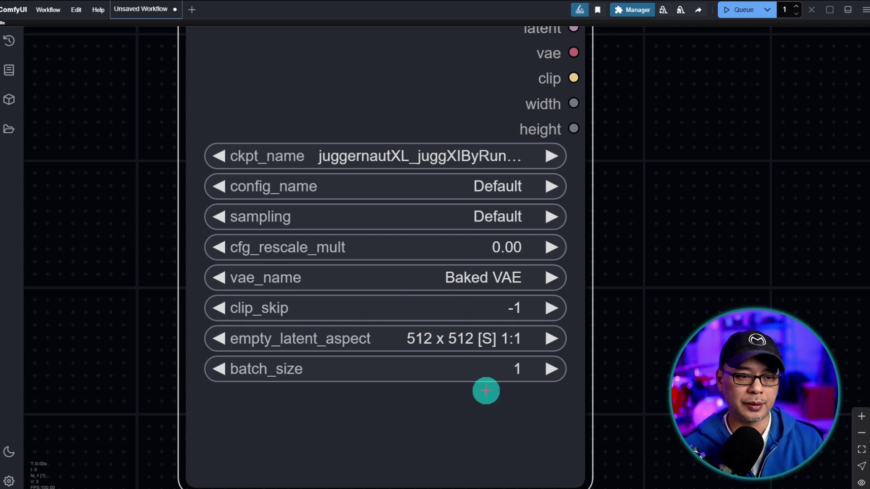
pyautogui.click(455, 339)
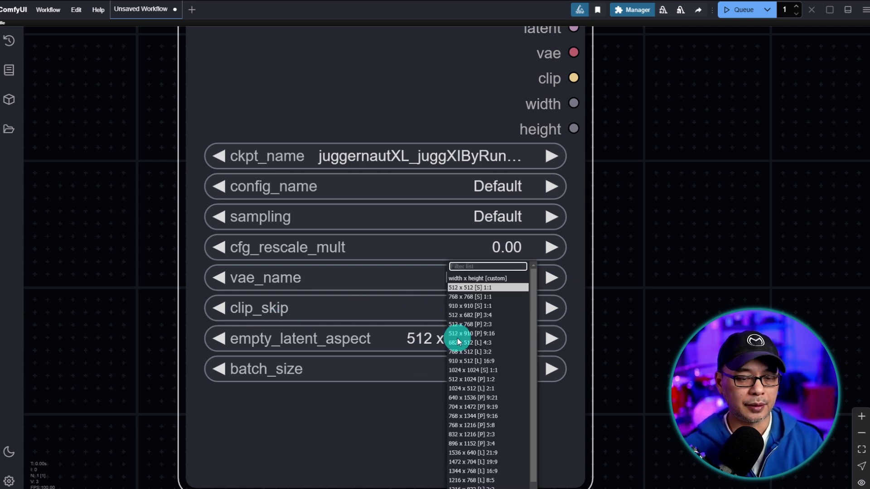
pyautogui.click(503, 370)
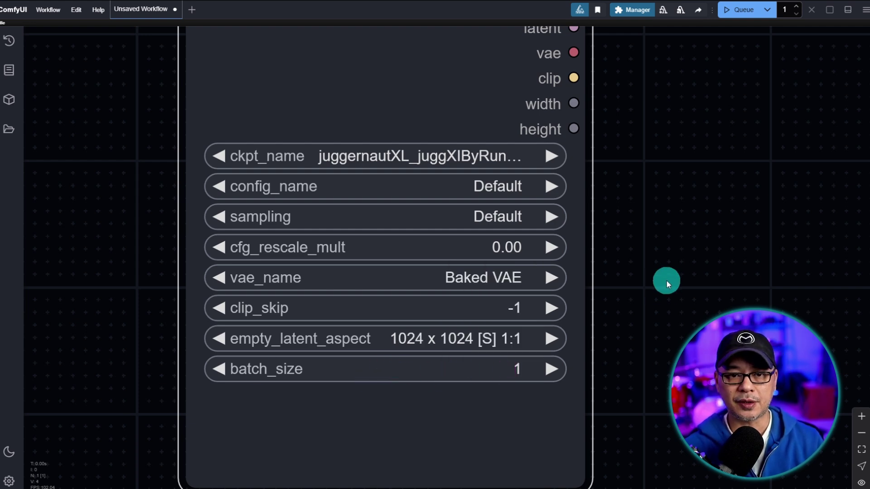
pyautogui.scroll(-3, 665, 281)
pyautogui.hscroll(3, 579, 194)
pyautogui.moveTo(584, 195); pyautogui.dragTo(303, 190)
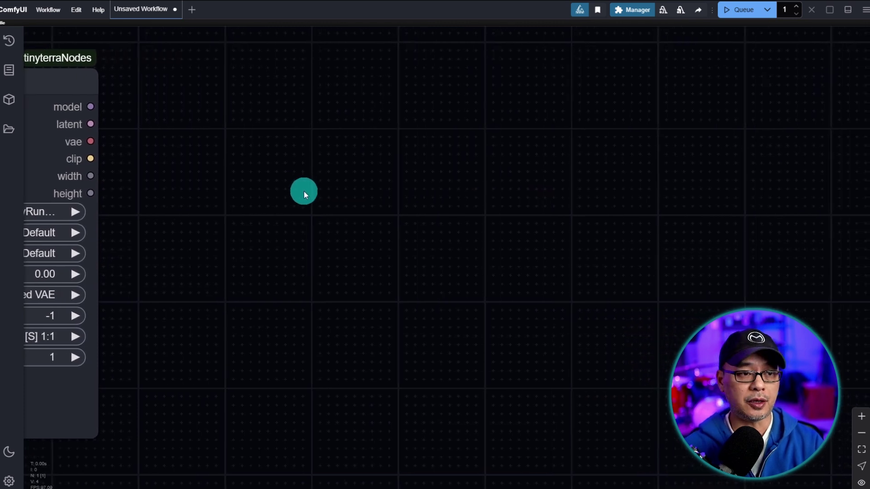
# Add a tinyConditioning node from tinyterra > base beside the tinyLoader
pyautogui.rightClick(188, 75)
pyautogui.click(192, 80)
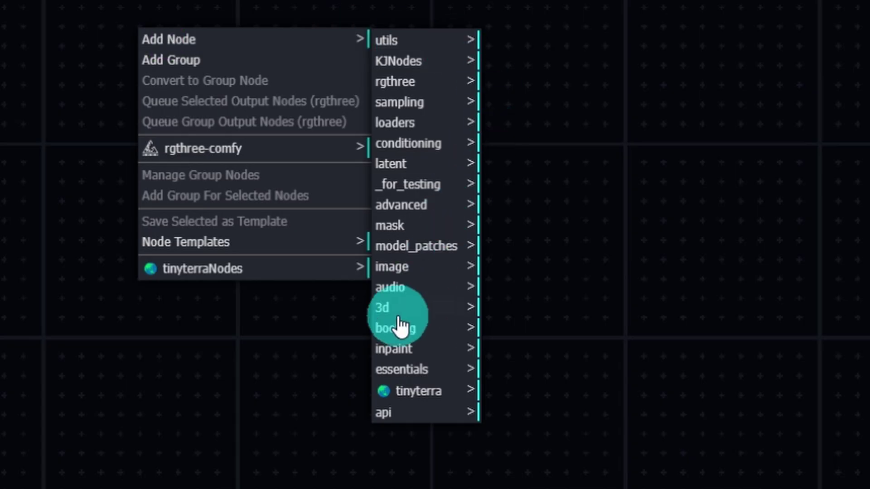
pyautogui.click(419, 392)
pyautogui.click(526, 49)
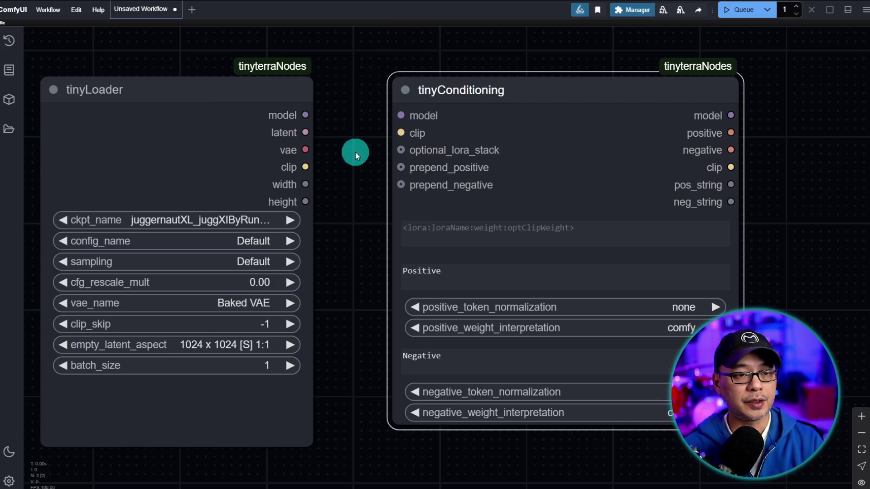
pyautogui.moveTo(356, 152); pyautogui.dragTo(437, 164)
pyautogui.scroll(3, 412, 140)
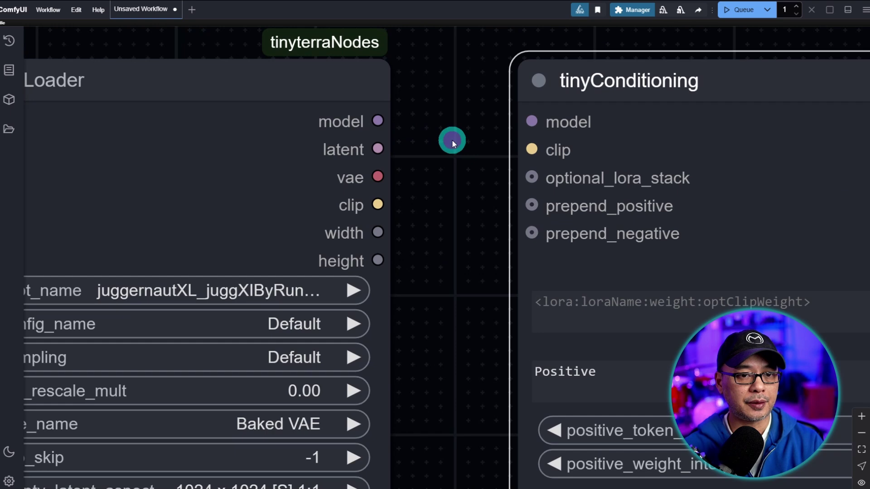
pyautogui.scroll(2, 357, 140)
# Link tinyLoader's model and clip outputs into tinyConditioning and narrow the node
pyautogui.moveTo(334, 133); pyautogui.dragTo(488, 134)
pyautogui.moveTo(334, 216); pyautogui.dragTo(488, 163)
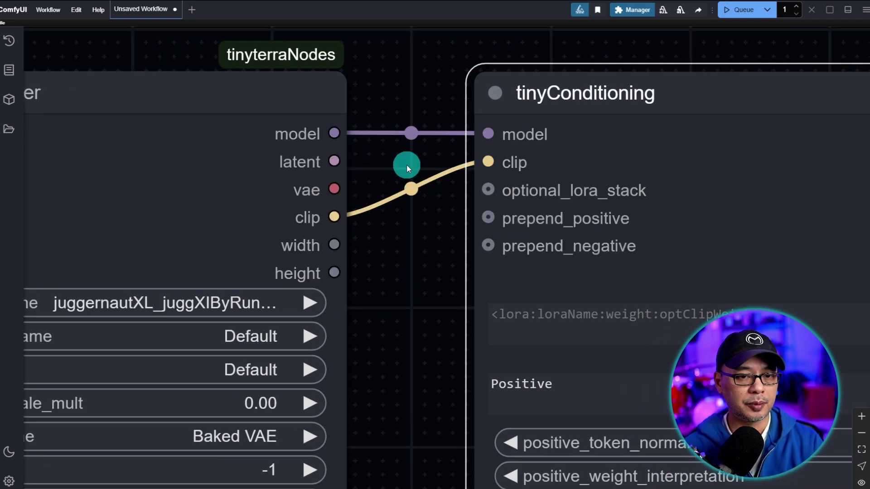
pyautogui.scroll(-3, 377, 178)
pyautogui.moveTo(628, 446); pyautogui.dragTo(597, 451)
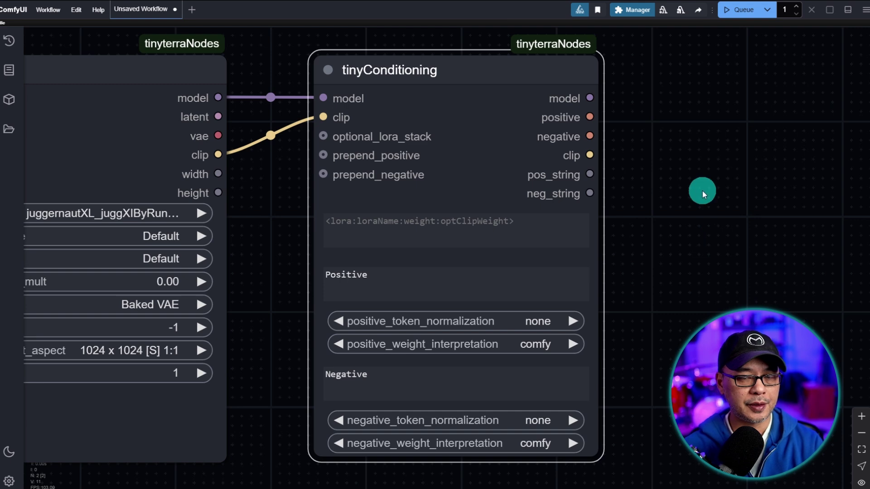
pyautogui.scroll(4, 679, 165)
pyautogui.moveTo(647, 165); pyautogui.dragTo(734, 172)
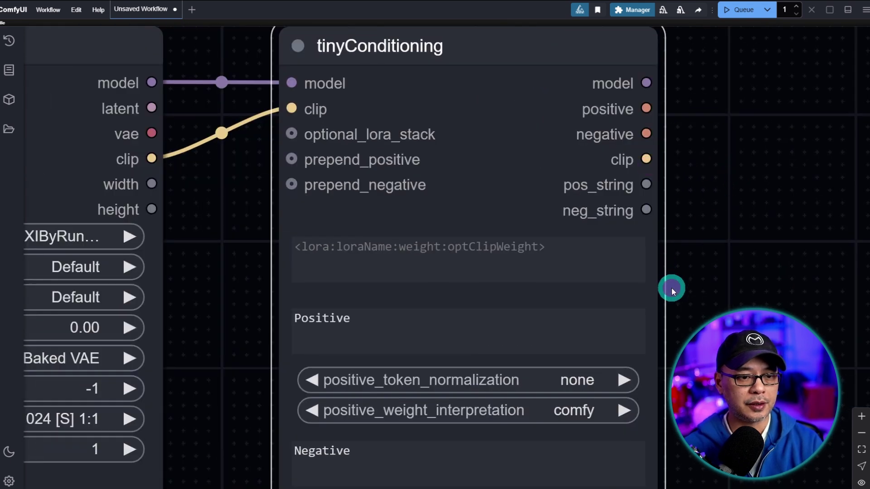
pyautogui.moveTo(672, 287); pyautogui.dragTo(695, 185)
# Review tinyConditioning's Positive, Negative and lora fields, keeping comfy weight interpretation
pyautogui.click(357, 208)
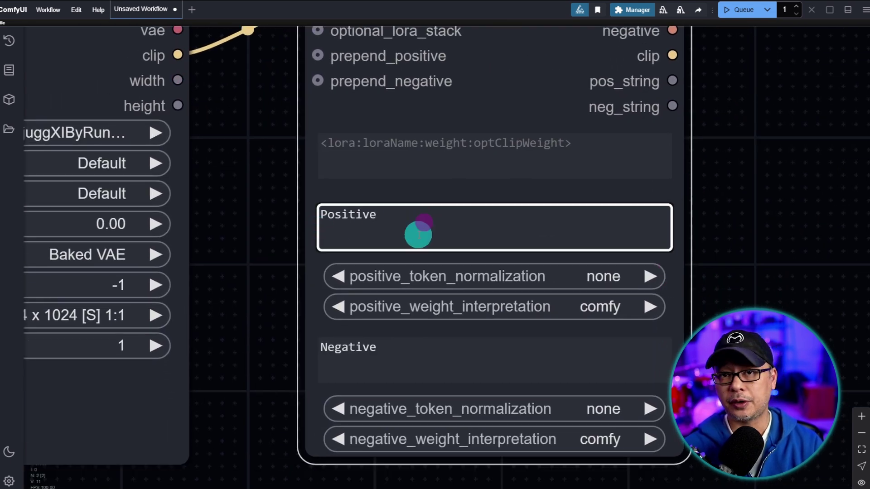
pyautogui.click(425, 363)
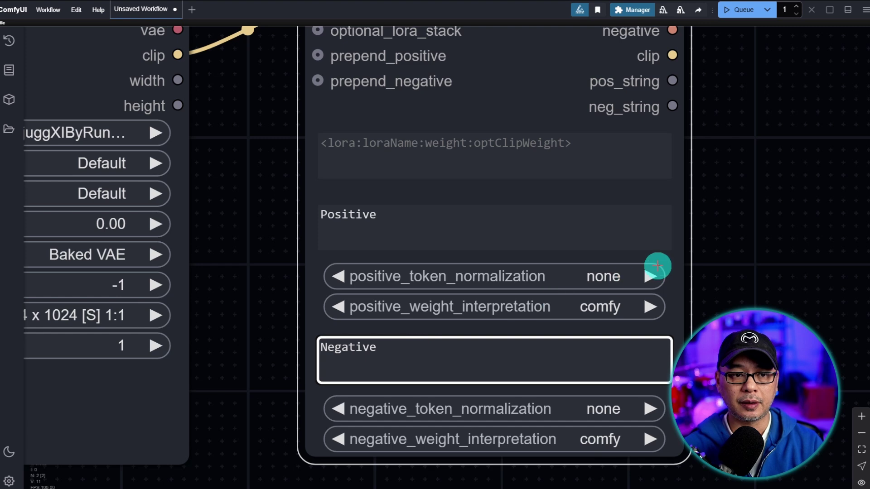
pyautogui.click(502, 144)
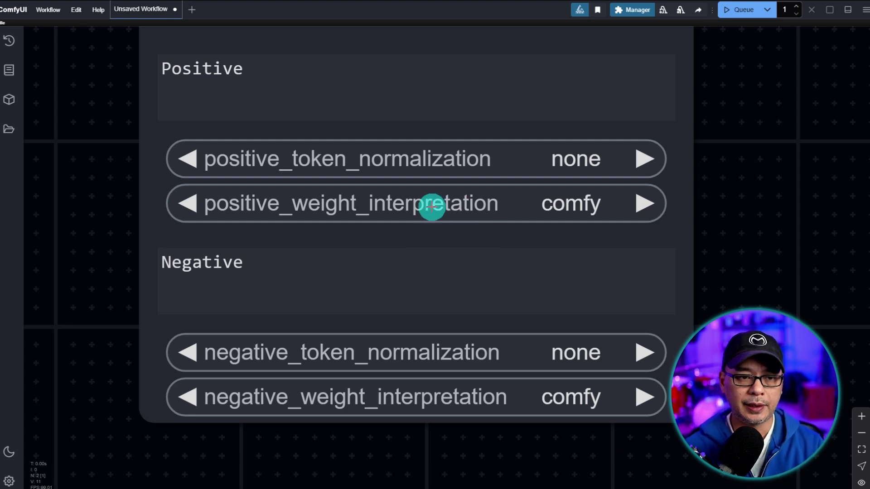
pyautogui.click(432, 206)
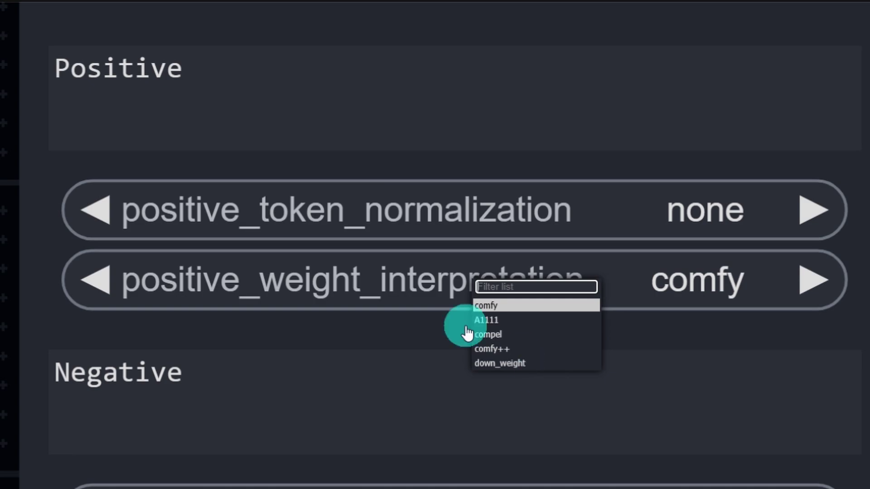
pyautogui.press('Escape')
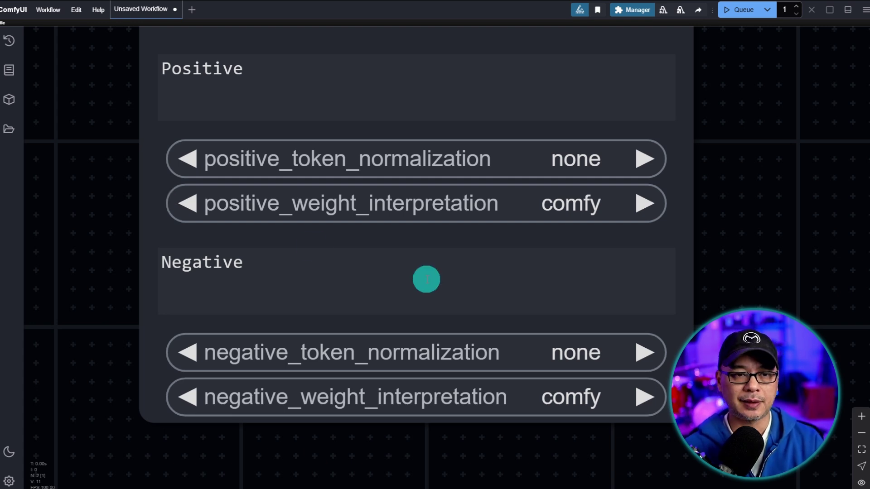
pyautogui.scroll(-3, 590, 152)
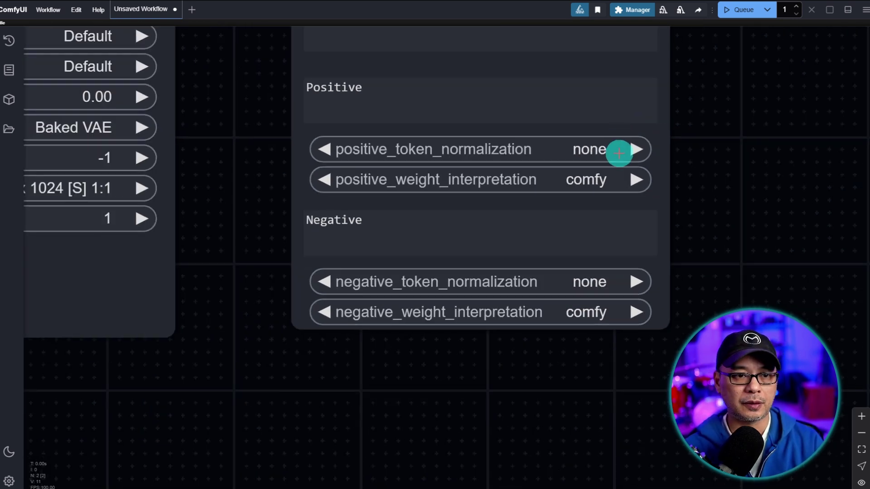
pyautogui.scroll(-2, 619, 153)
pyautogui.moveTo(731, 107); pyautogui.dragTo(429, 294)
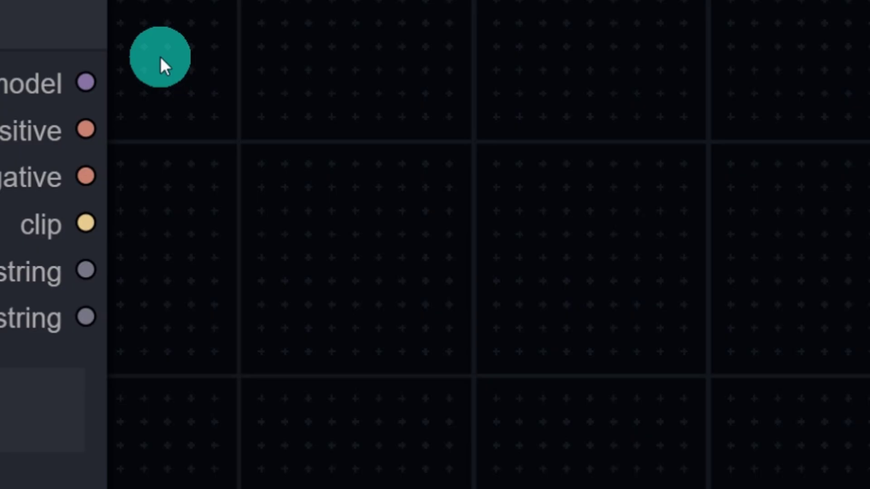
# Add a tinyKSampler node from tinyterra > base
pyautogui.rightClick(386, 77)
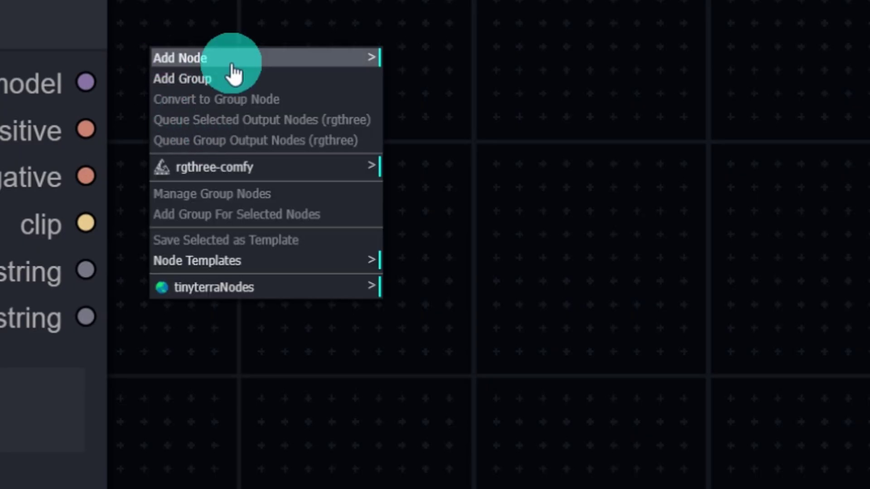
pyautogui.click(234, 70)
pyautogui.click(443, 419)
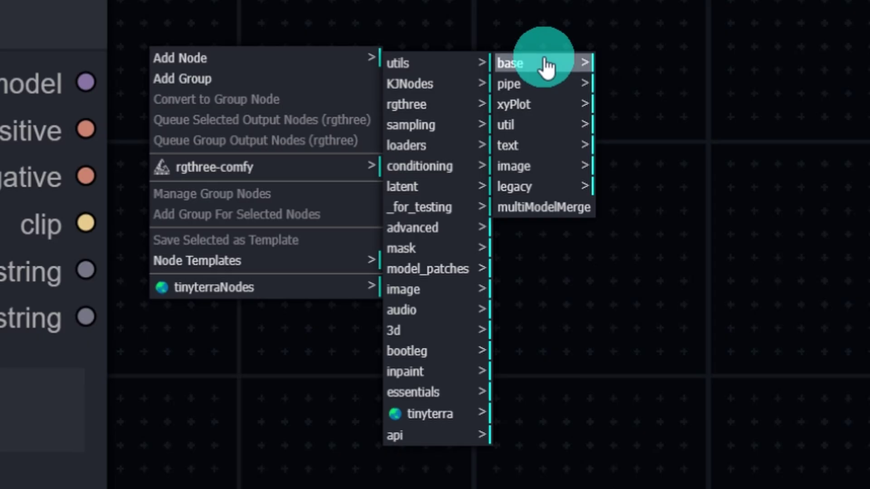
pyautogui.click(558, 81)
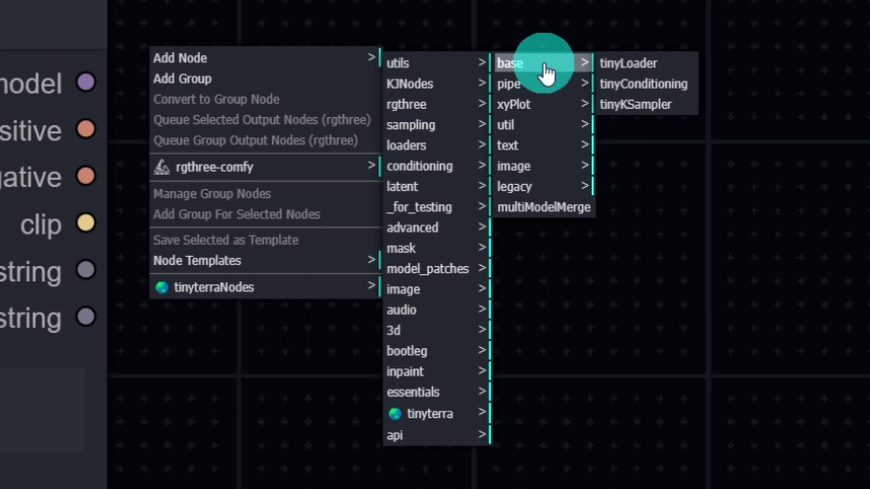
pyautogui.click(650, 109)
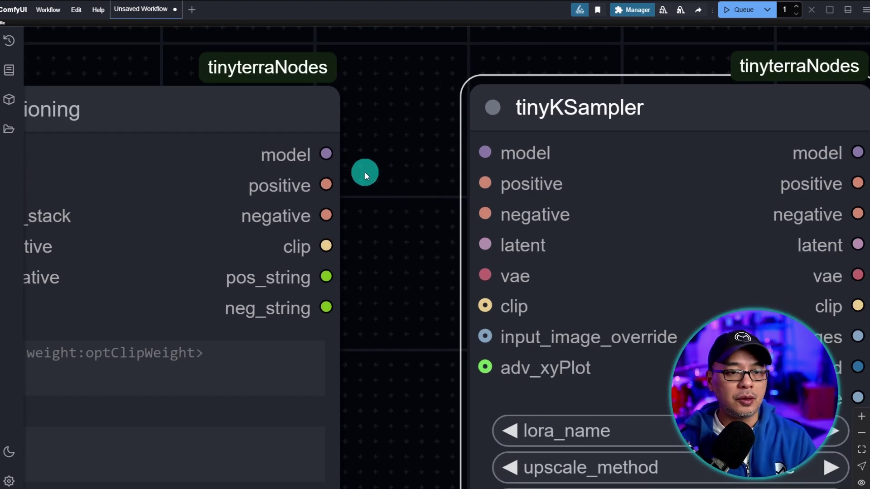
# Connect tinyConditioning's model, positive and negative outputs into the tinyKSampler
pyautogui.moveTo(328, 156); pyautogui.dragTo(327, 155)
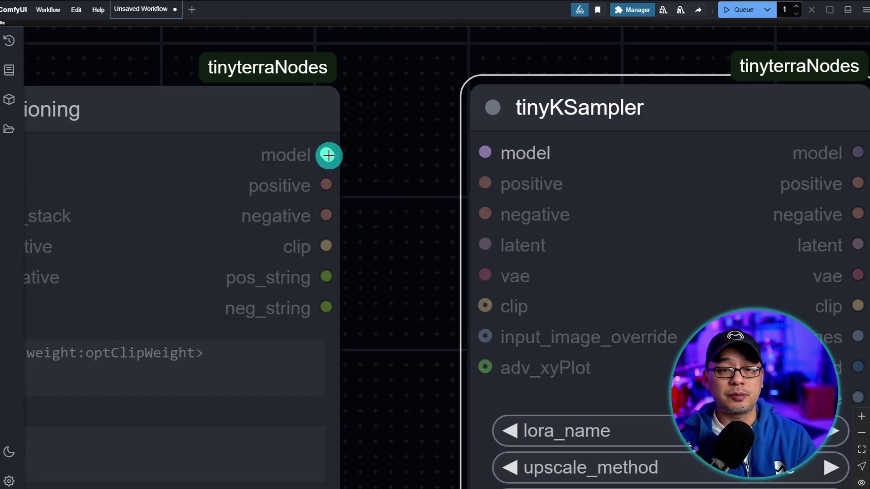
pyautogui.moveTo(429, 181); pyautogui.dragTo(485, 152)
pyautogui.moveTo(327, 185); pyautogui.dragTo(484, 183)
pyautogui.moveTo(326, 215); pyautogui.dragTo(483, 215)
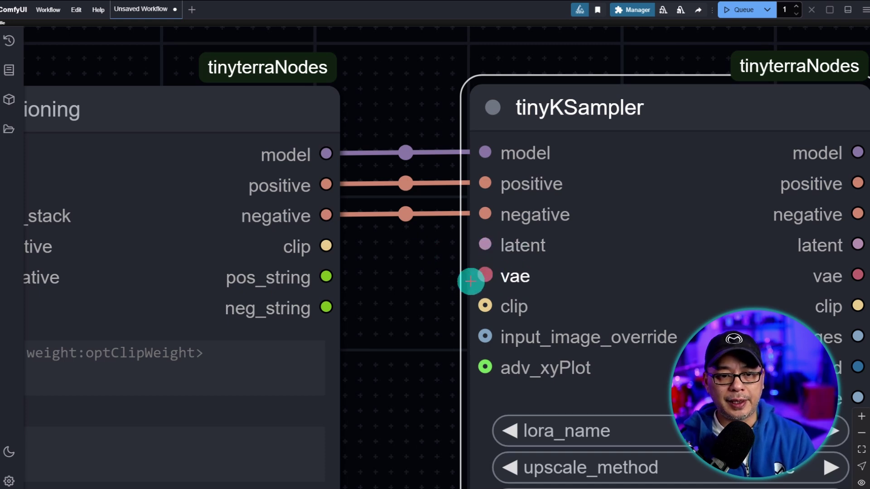
# Connect the loader's latent and vae to tinyKSampler, routing both links over the top with reroutes
pyautogui.scroll(-5, 464, 282)
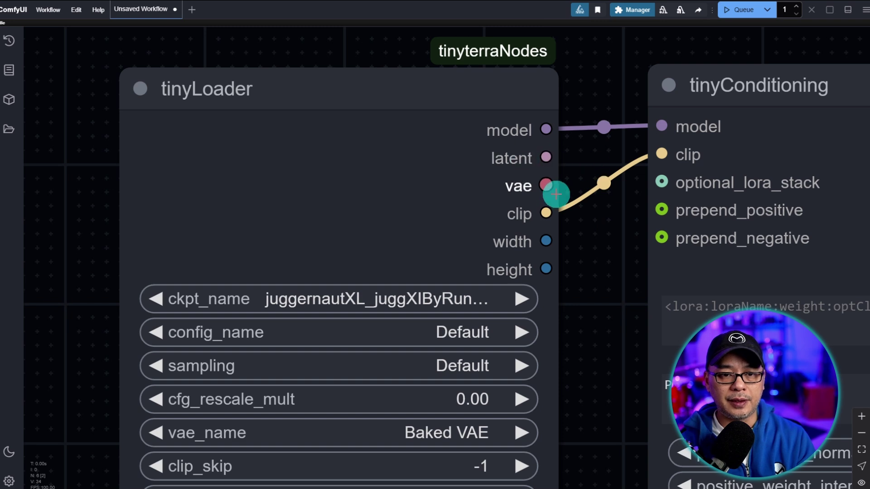
pyautogui.scroll(-5, 613, 260)
pyautogui.moveTo(613, 260); pyautogui.dragTo(706, 194)
pyautogui.moveTo(302, 144); pyautogui.dragTo(705, 176)
pyautogui.moveTo(650, 241); pyautogui.dragTo(618, 349)
pyautogui.moveTo(499, 210); pyautogui.dragTo(348, 109)
pyautogui.moveTo(532, 177); pyautogui.dragTo(720, 99)
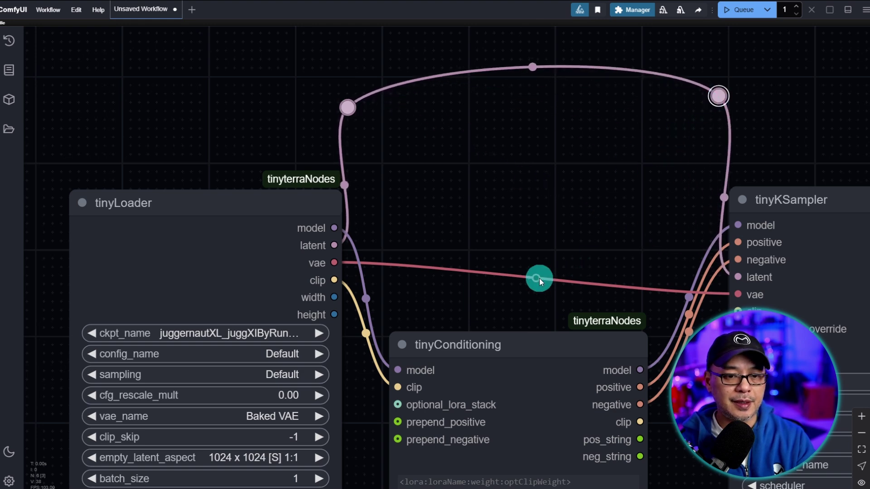
pyautogui.moveTo(536, 278); pyautogui.dragTo(366, 115)
pyautogui.moveTo(536, 194); pyautogui.dragTo(717, 117)
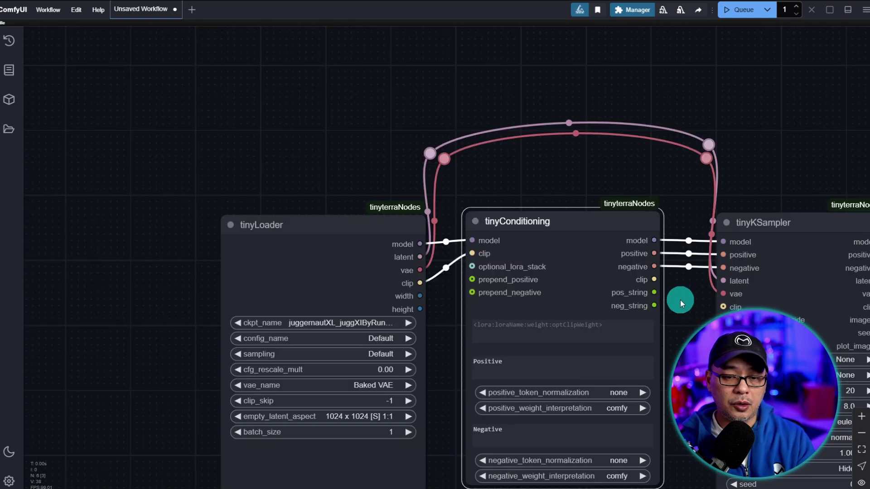
# Arrange tinyConditioning between loader and sampler and move the reroute points upper right
pyautogui.moveTo(681, 298); pyautogui.dragTo(498, 268)
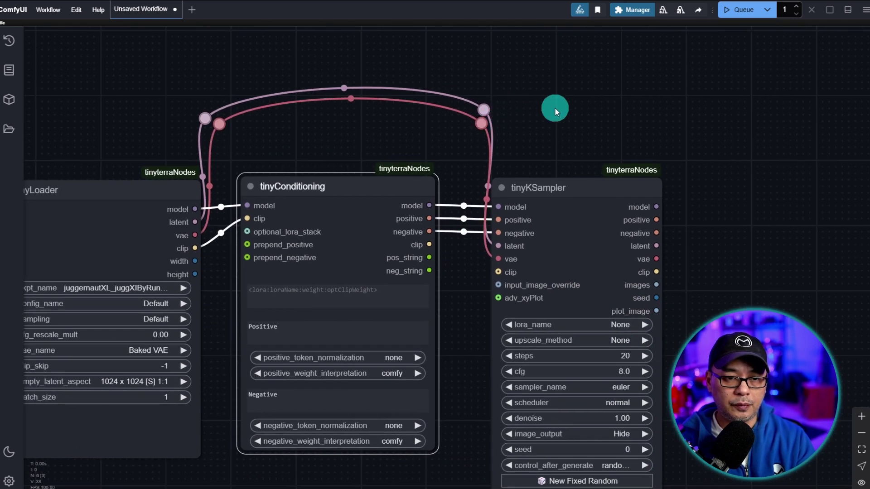
pyautogui.moveTo(716, 220); pyautogui.dragTo(603, 176)
pyautogui.moveTo(471, 143); pyautogui.dragTo(640, 129)
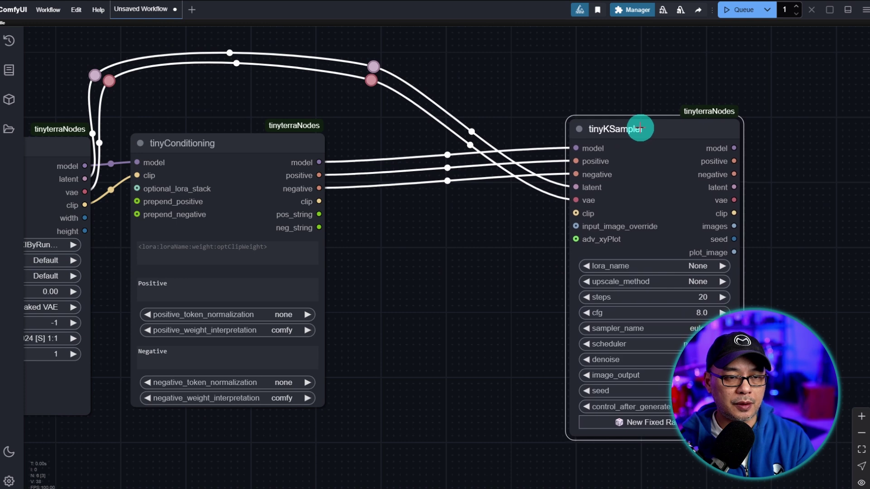
pyautogui.click(379, 89)
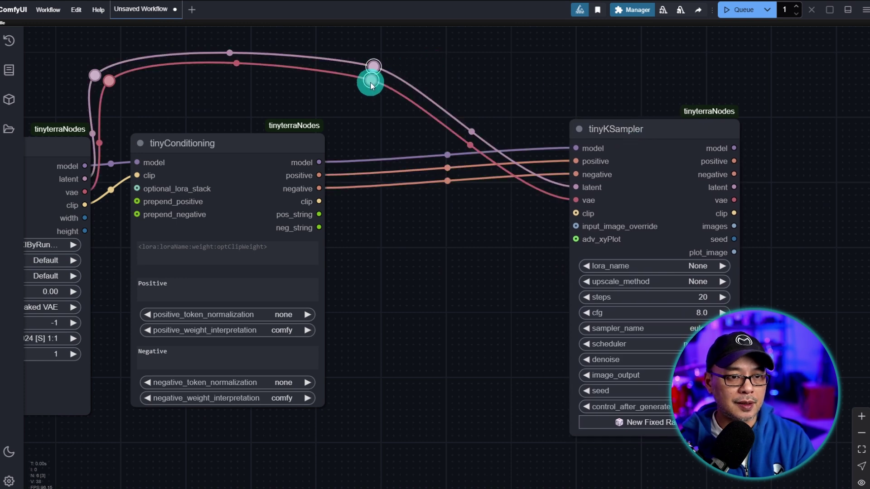
pyautogui.moveTo(371, 84); pyautogui.dragTo(557, 80)
pyautogui.scroll(6, 488, 249)
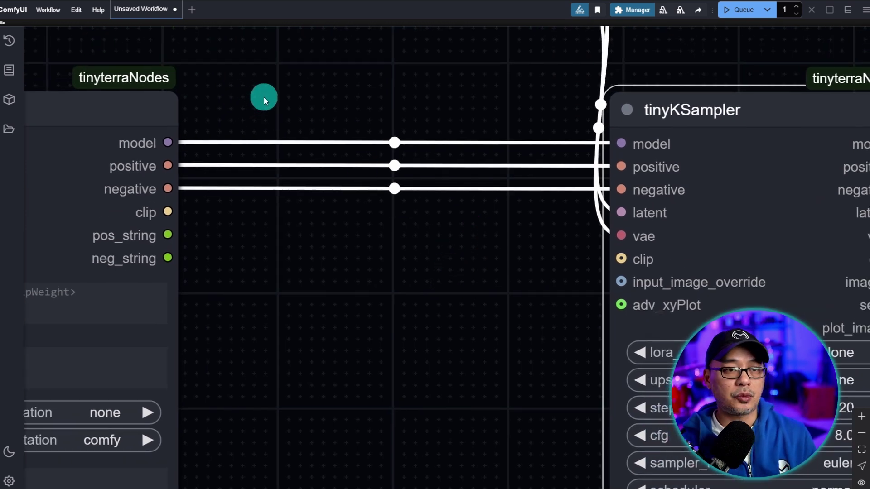
# Add an advanced xyPlot node from tinyterra > xyPlot and make it taller
pyautogui.rightClick(240, 97)
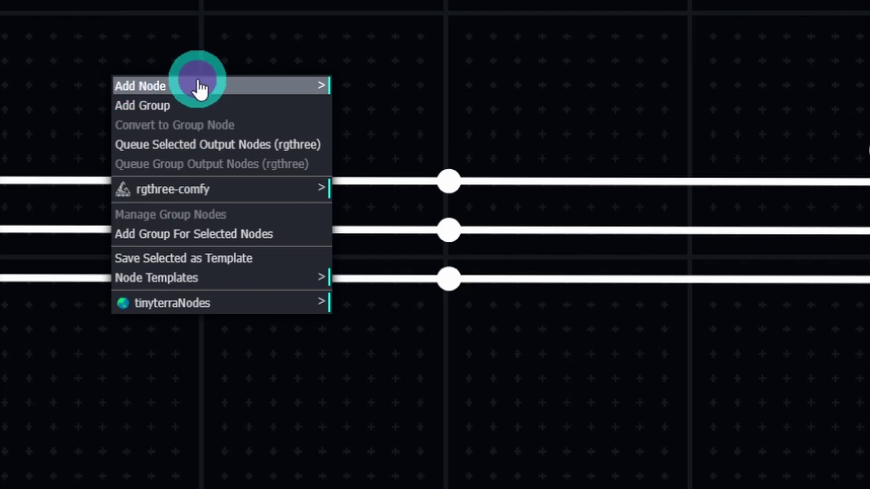
pyautogui.click(275, 95)
pyautogui.click(378, 413)
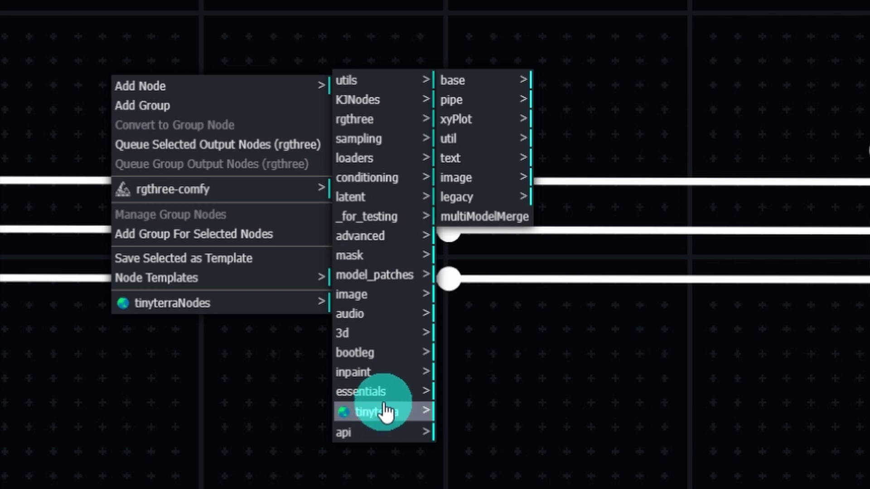
pyautogui.click(469, 124)
pyautogui.click(579, 80)
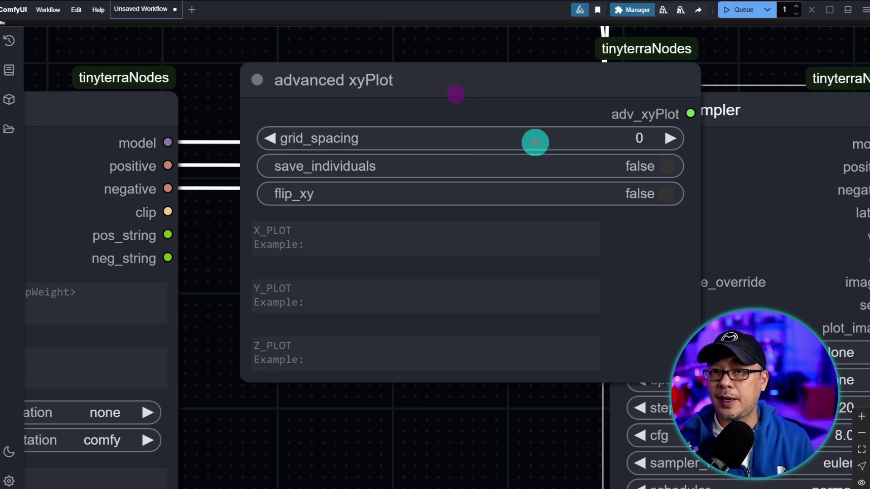
pyautogui.moveTo(698, 381); pyautogui.dragTo(561, 463)
# Link the adv_xyPlot output into tinyKSampler's adv_xyPlot input
pyautogui.moveTo(593, 169); pyautogui.dragTo(480, 239)
pyautogui.scroll(4, 550, 227)
pyautogui.moveTo(431, 121); pyautogui.dragTo(537, 327)
pyautogui.scroll(-5, 485, 272)
pyautogui.scroll(2, 489, 254)
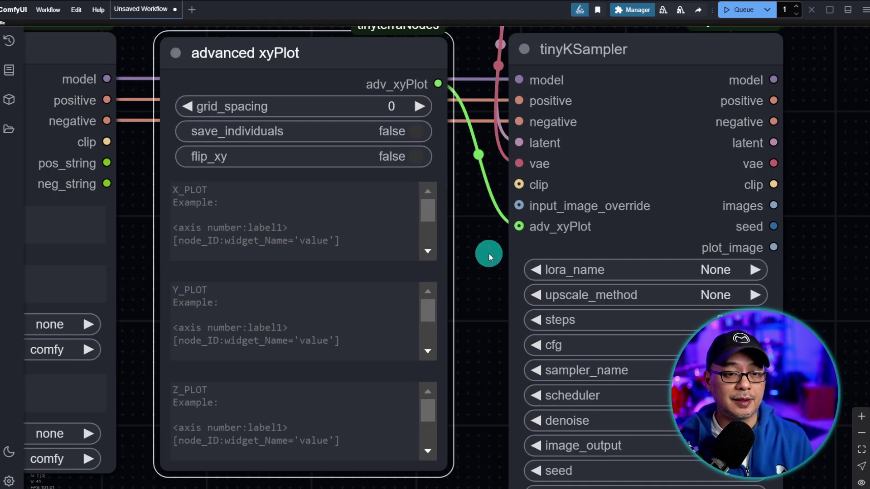
pyautogui.scroll(-2, 482, 253)
pyautogui.moveTo(825, 220); pyautogui.dragTo(482, 209)
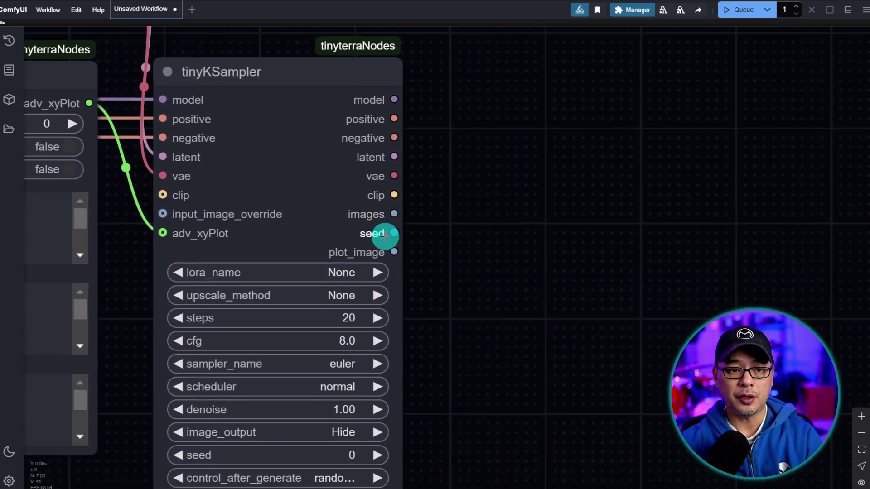
# Add an enlarged Save Image node fed by tinyKSampler's images output, beside the sampler
pyautogui.scroll(5, 419, 220)
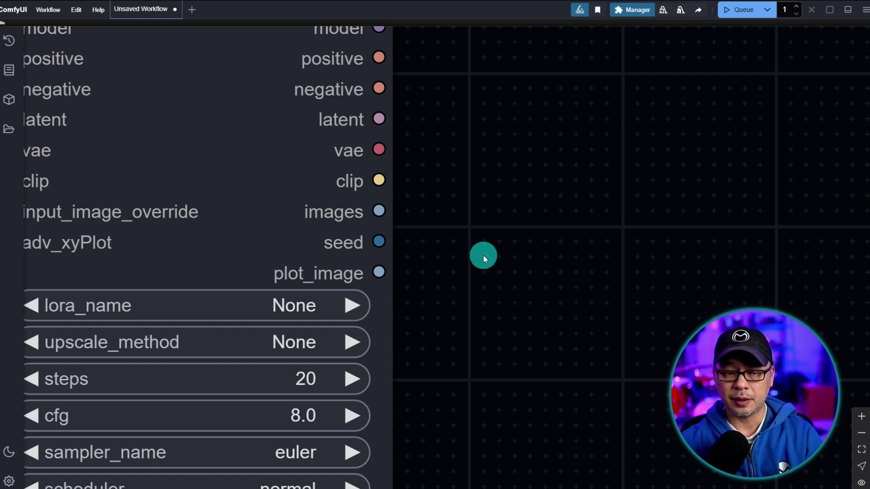
pyautogui.moveTo(402, 219); pyautogui.dragTo(514, 75)
pyautogui.click(521, 284)
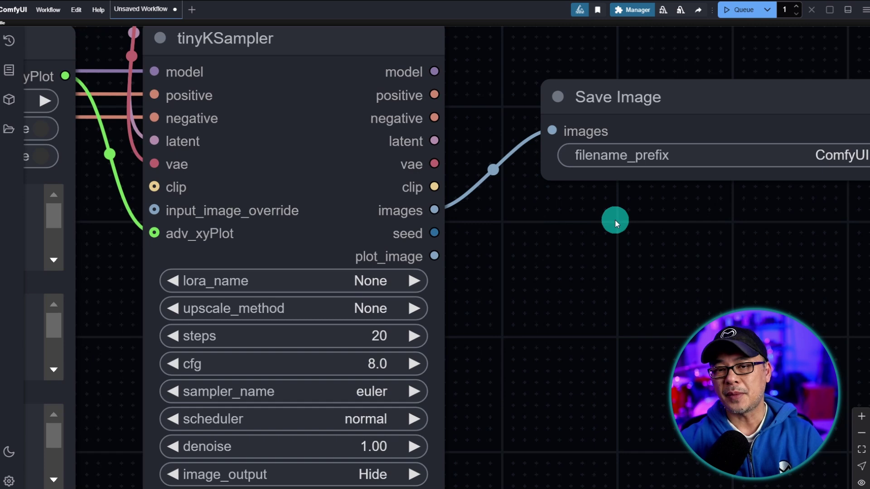
pyautogui.moveTo(627, 239); pyautogui.dragTo(486, 276)
pyautogui.moveTo(525, 129); pyautogui.dragTo(457, 75)
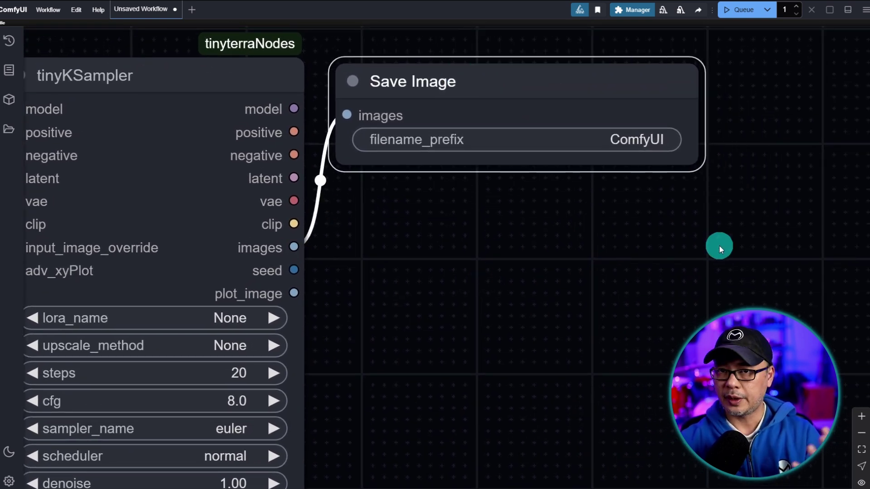
pyautogui.scroll(-4, 711, 253)
pyautogui.moveTo(681, 291); pyautogui.dragTo(616, 243)
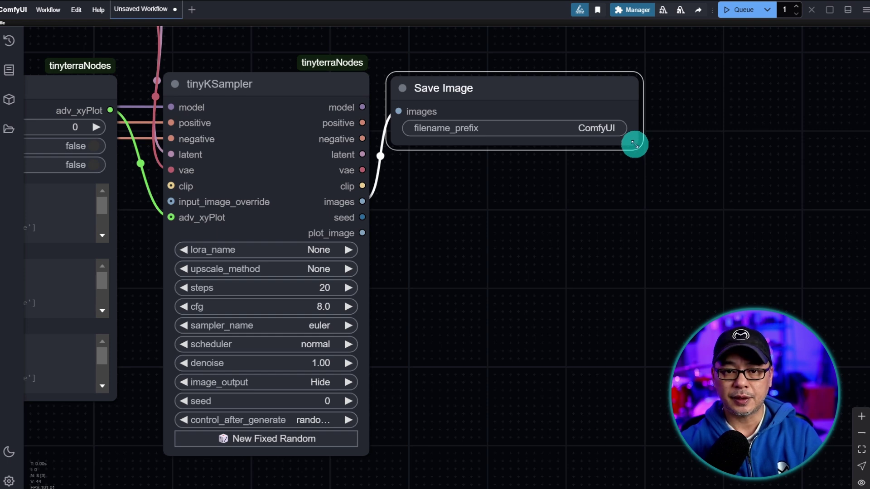
pyautogui.moveTo(635, 144); pyautogui.dragTo(733, 448)
pyautogui.moveTo(695, 239); pyautogui.dragTo(592, 239)
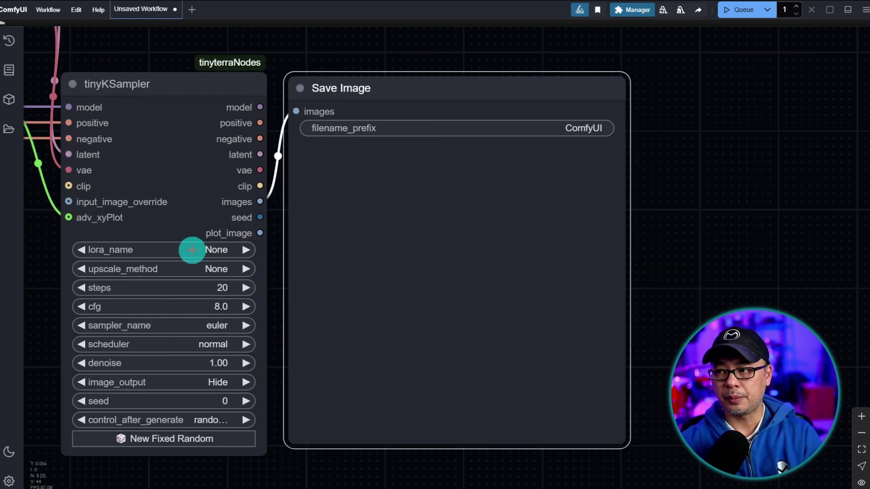
pyautogui.moveTo(686, 227); pyautogui.dragTo(488, 227)
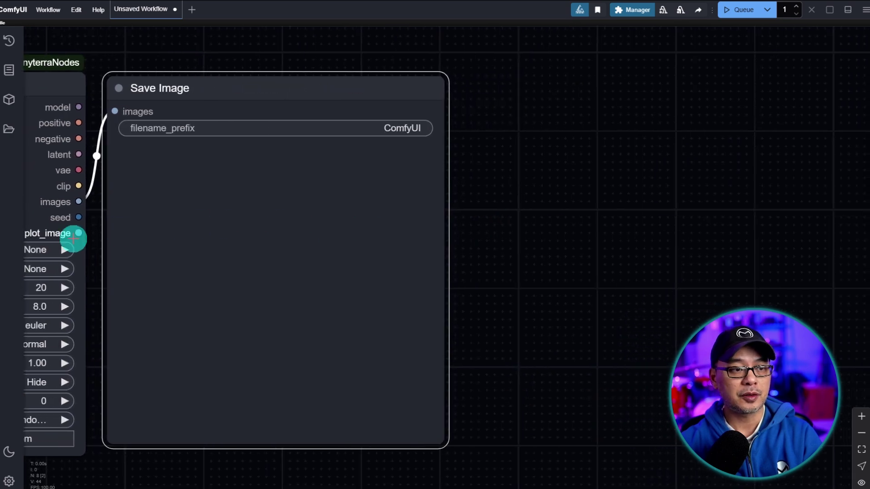
# Add a second enlarged Save Image node fed by tinyKSampler's plot_image output
pyautogui.moveTo(78, 233); pyautogui.dragTo(535, 83)
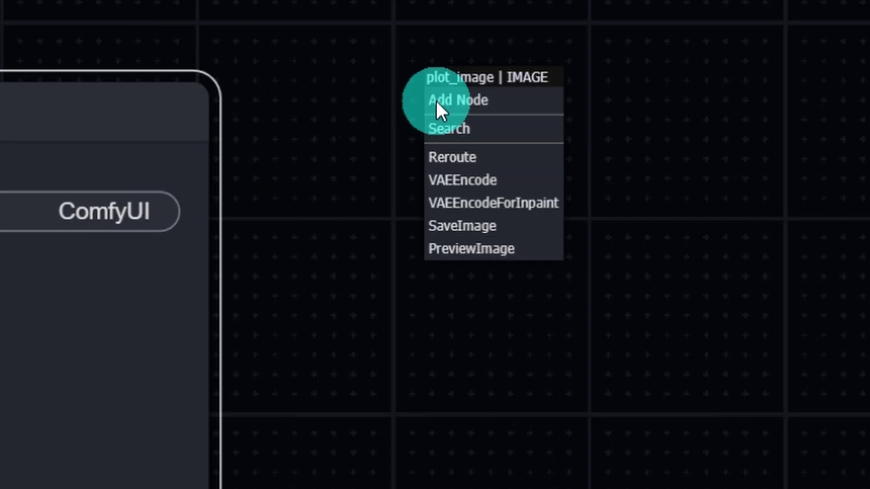
pyautogui.click(498, 225)
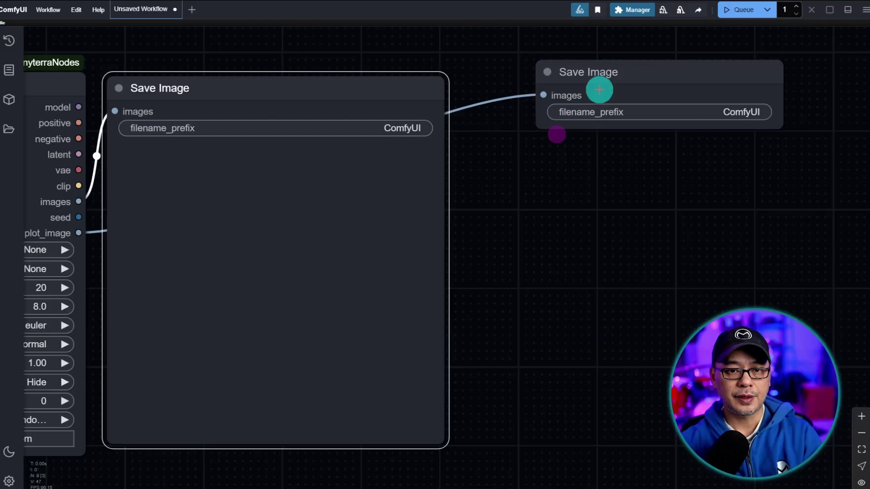
pyautogui.moveTo(626, 74); pyautogui.dragTo(439, 124)
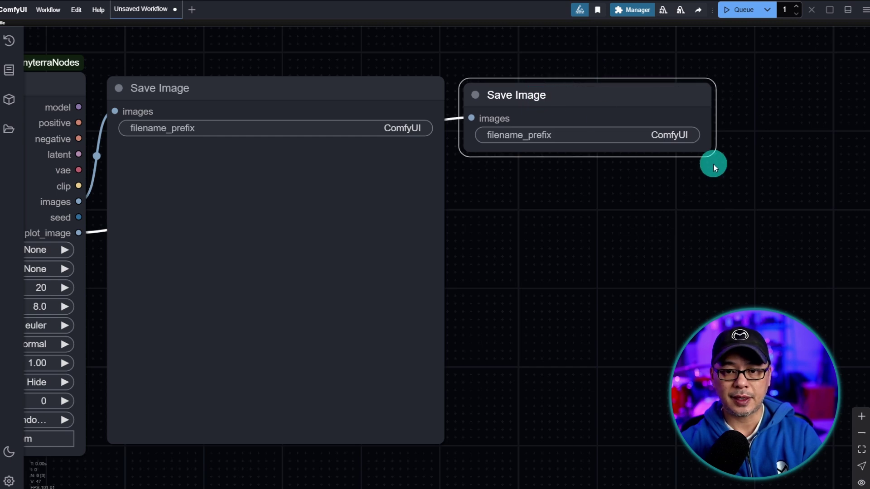
pyautogui.moveTo(711, 155); pyautogui.dragTo(805, 435)
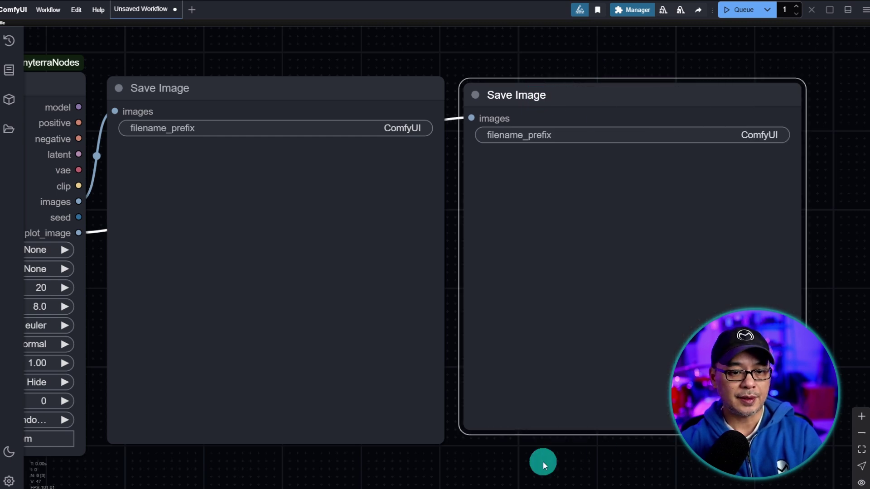
# Set the first Save Image filename_prefix to xy_plot/sdxl_xy_examples
pyautogui.moveTo(542, 467); pyautogui.dragTo(776, 460)
pyautogui.scroll(5, 573, 76)
pyautogui.moveTo(573, 76); pyautogui.dragTo(433, 67)
pyautogui.click(267, 171)
pyautogui.write('xy_plot/sdxl_xy_examples')
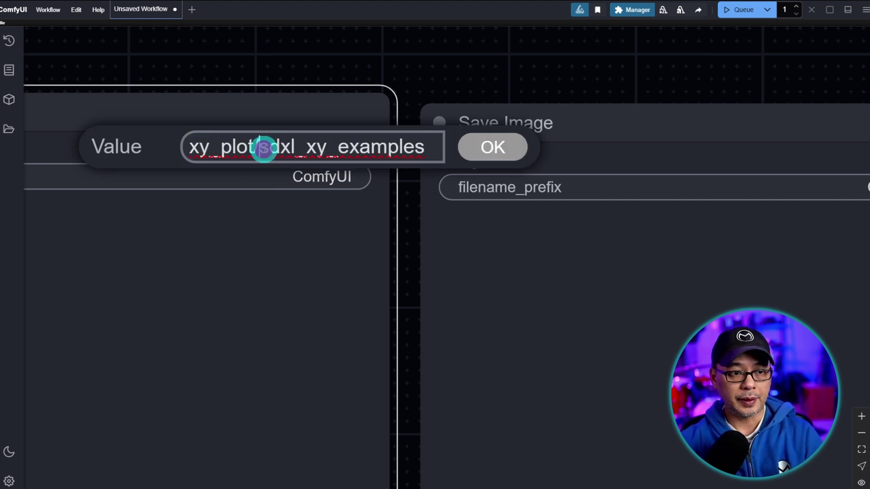
pyautogui.moveTo(265, 148); pyautogui.dragTo(431, 146)
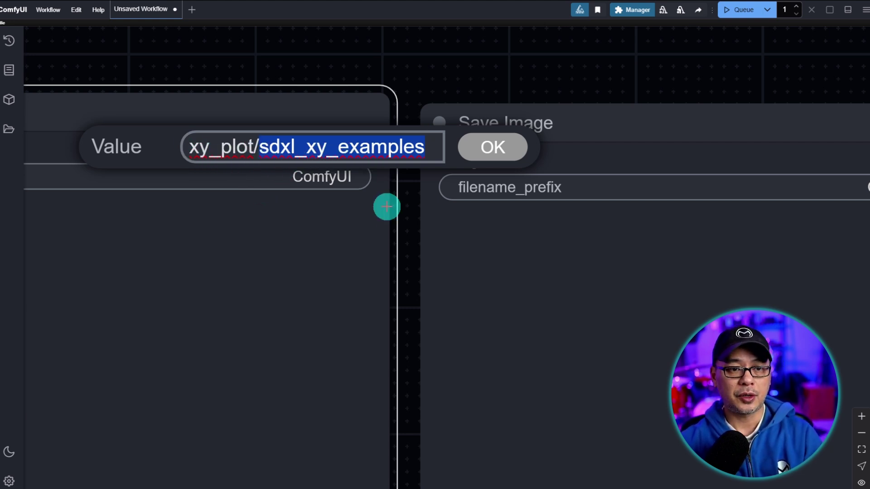
pyautogui.click(502, 147)
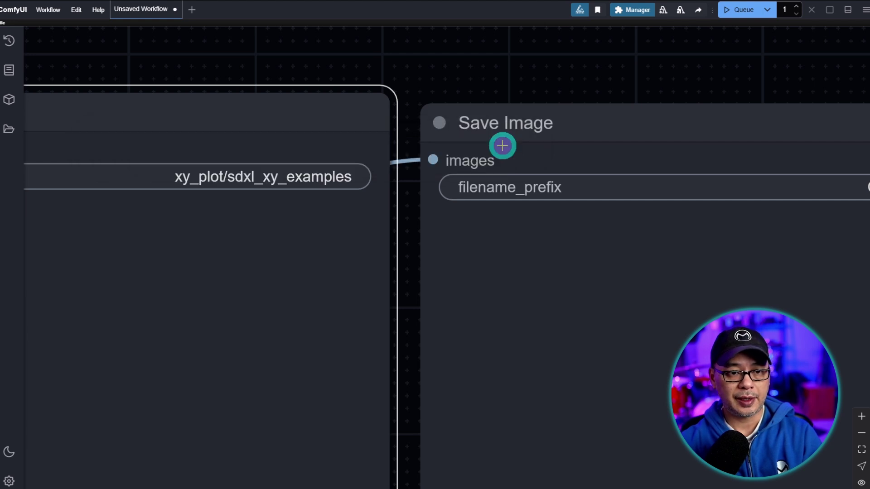
# Enter xy_plot/sdxl_xy_grid as the second Save Image's filename_prefix
pyautogui.moveTo(693, 73); pyautogui.dragTo(453, 45)
pyautogui.click(614, 159)
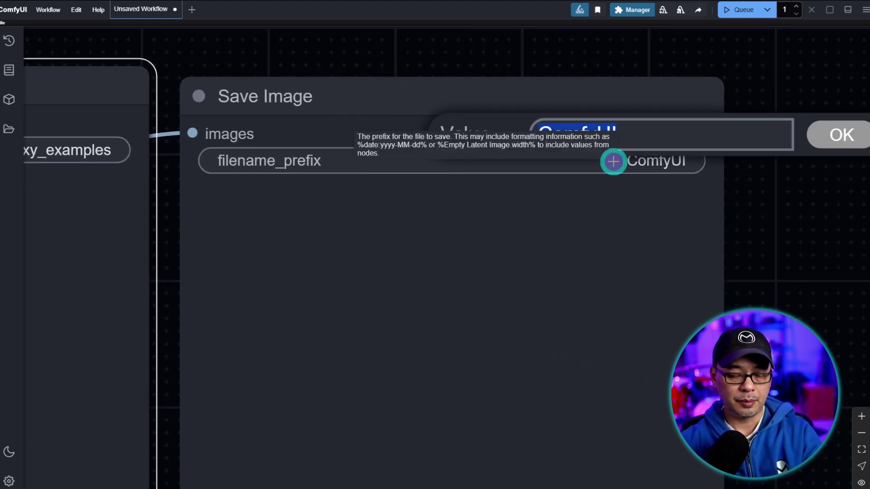
pyautogui.write('xy_plot/sdxl_xy_examples')
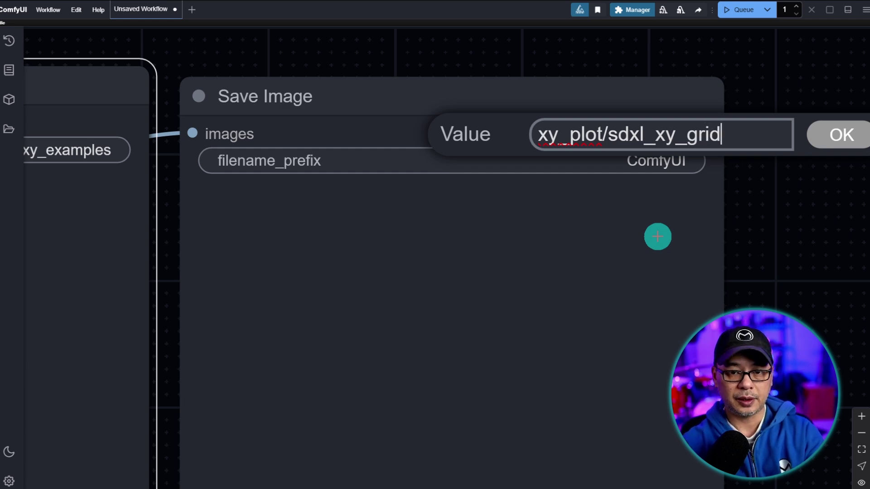
# Confirm the xy_plot/sdxl_xy_grid prefix, then colour the Save Image nodes blue and green
pyautogui.click(826, 136)
pyautogui.rightClick(568, 166)
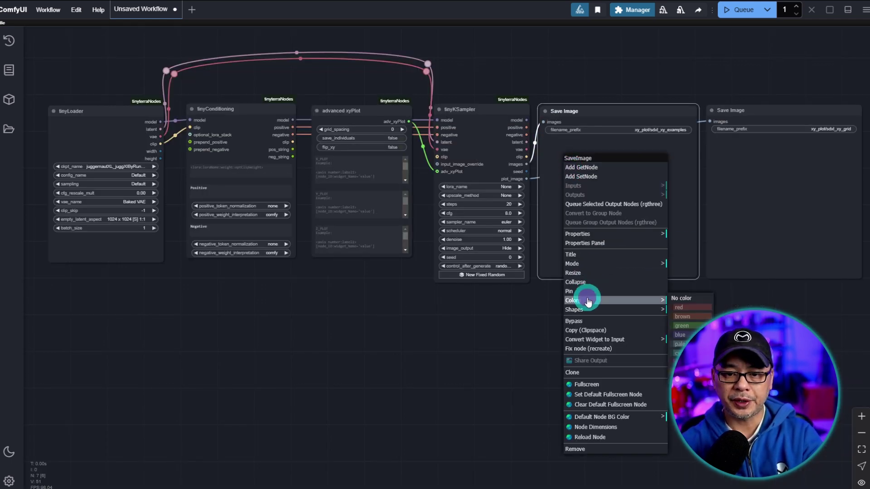
pyautogui.click(680, 335)
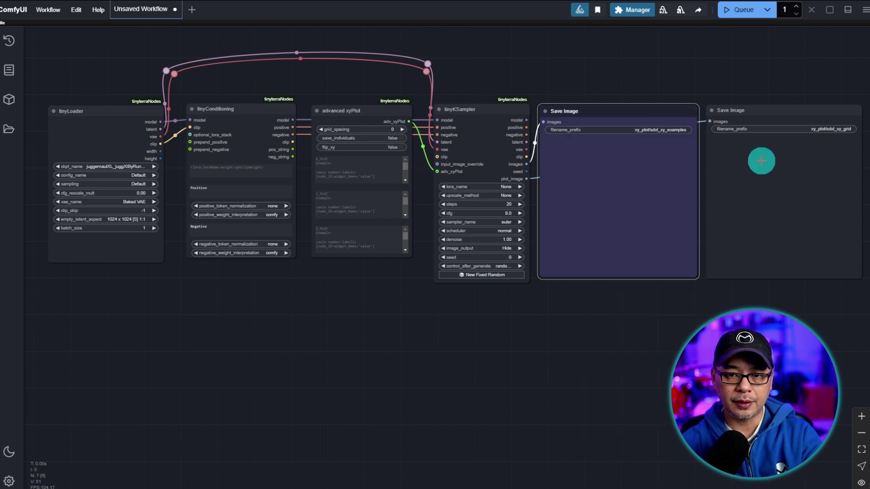
pyautogui.rightClick(761, 159)
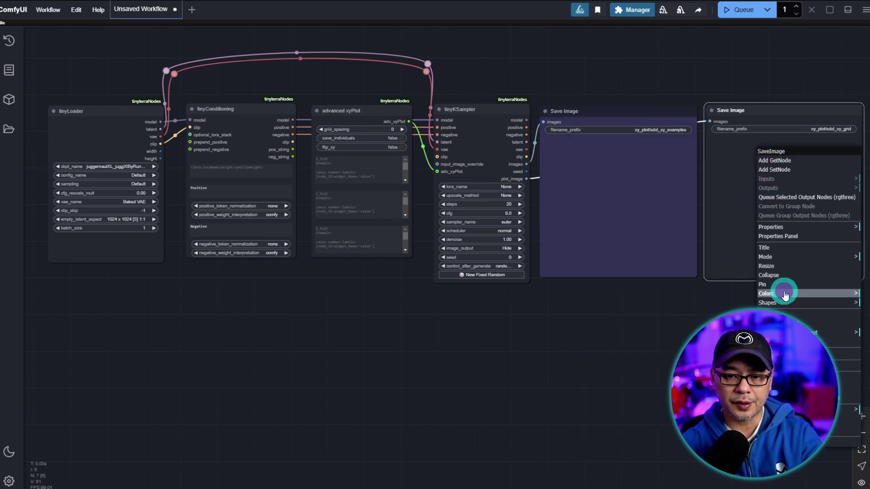
pyautogui.click(797, 326)
# Colour the four selected tinyterra nodes purple
pyautogui.moveTo(111, 57); pyautogui.dragTo(483, 150)
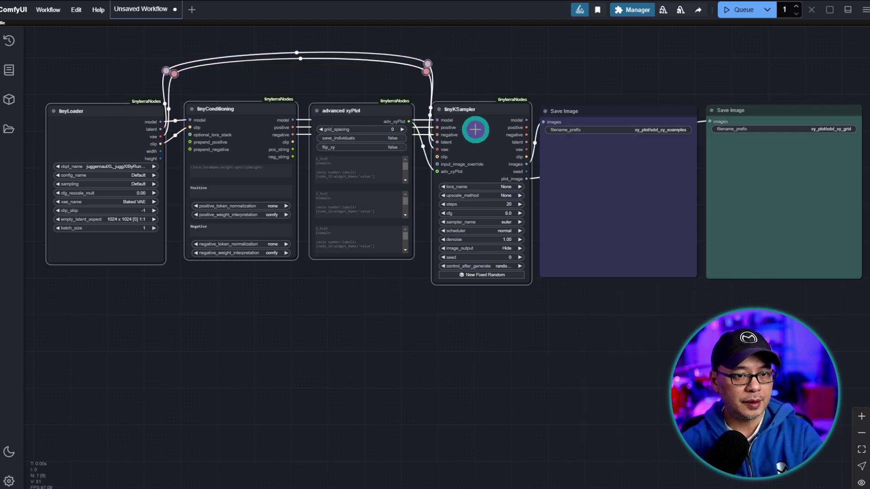
pyautogui.rightClick(475, 129)
pyautogui.click(507, 263)
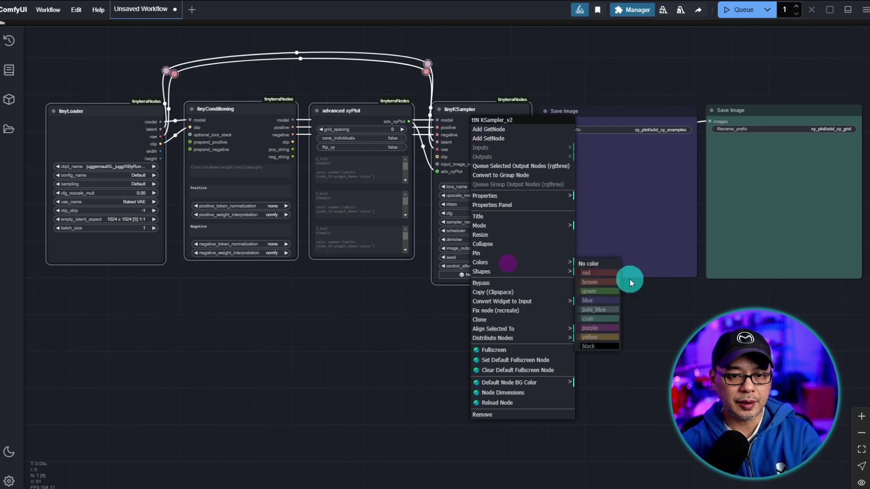
pyautogui.click(600, 328)
pyautogui.scroll(-1, 393, 328)
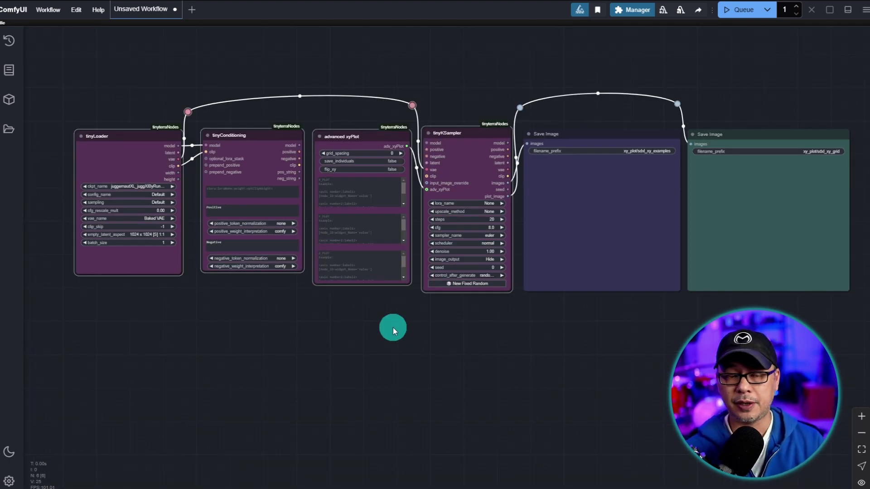
# Set the xyPlot grid_spacing to 15 and leave flip_xy false after toggling it
pyautogui.scroll(10, 316, 124)
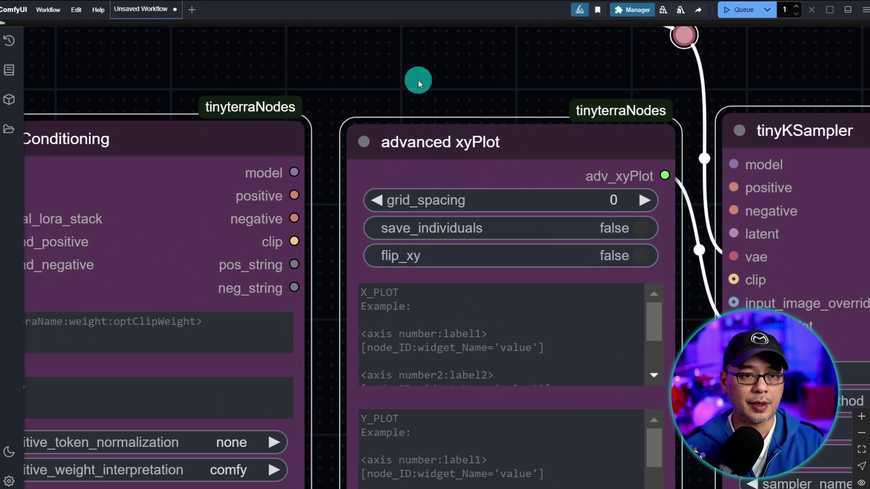
pyautogui.scroll(5, 418, 82)
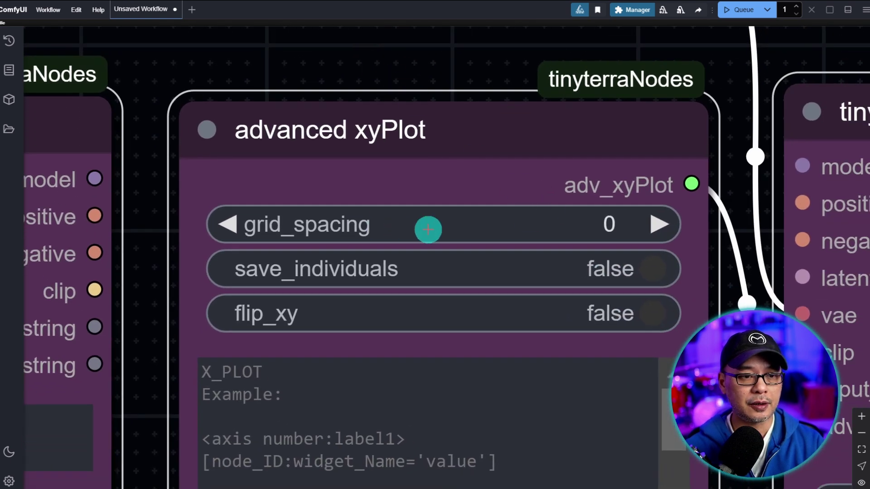
pyautogui.click(627, 227)
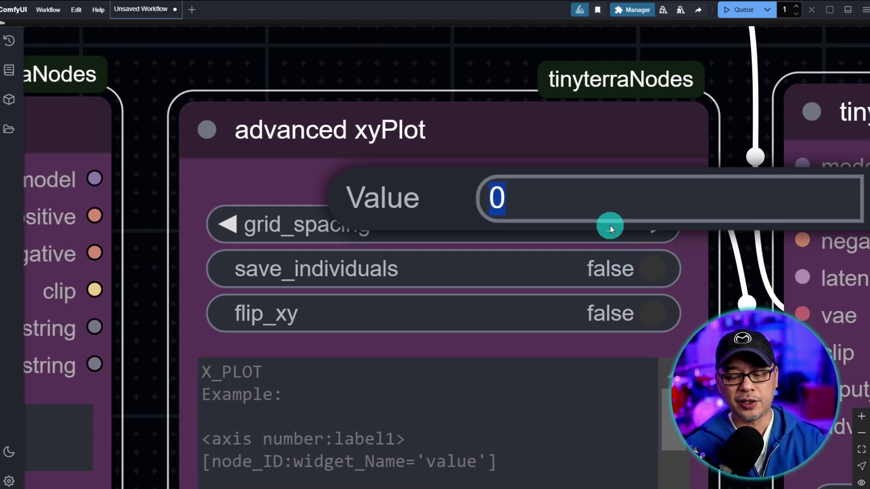
pyautogui.write('15')
pyautogui.press('Return')
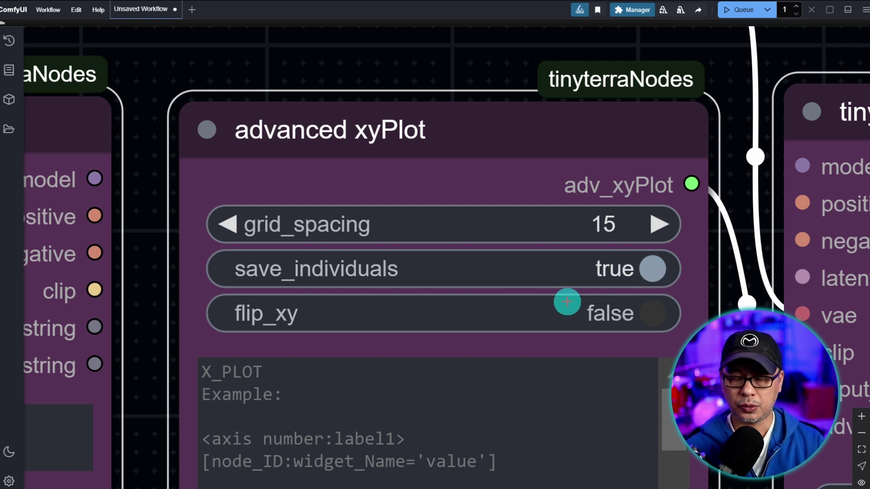
pyautogui.moveTo(283, 325); pyautogui.dragTo(226, 165)
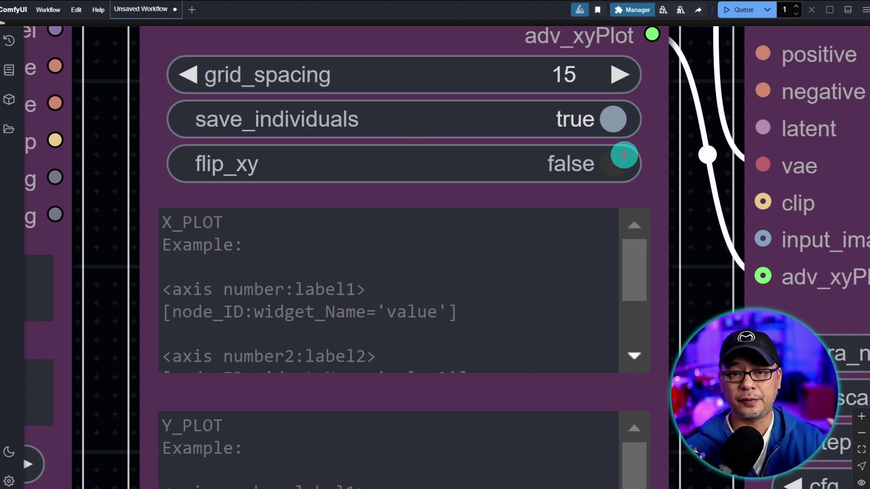
pyautogui.click(609, 161)
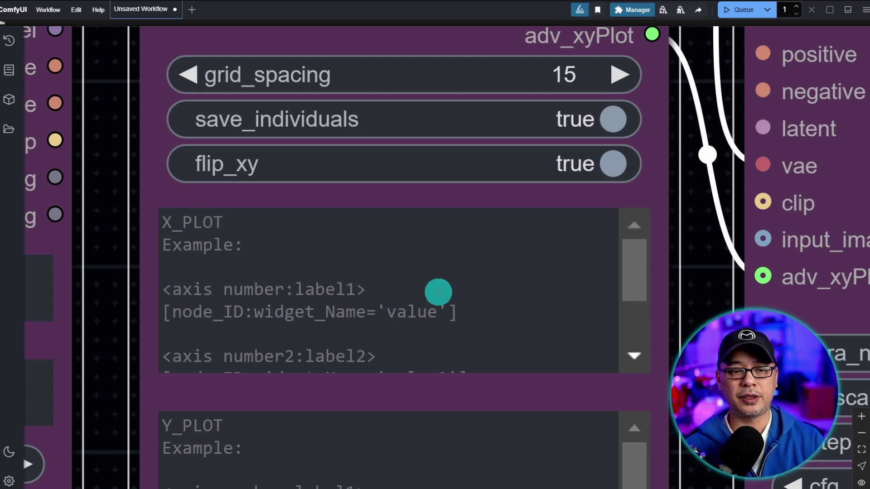
pyautogui.click(607, 164)
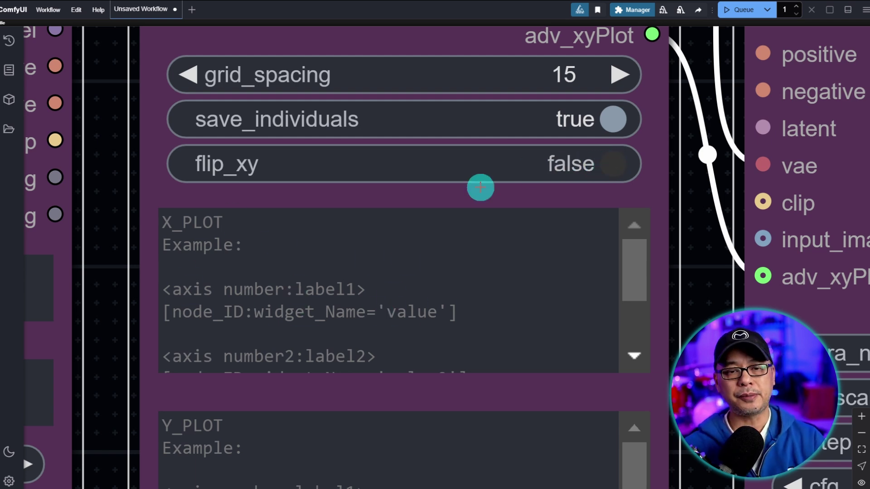
# Bring the X_PLOT box into view and start a values-only <1:v_label> plot line
pyautogui.moveTo(107, 273); pyautogui.dragTo(75, 177)
pyautogui.scroll(1, 108, 216)
pyautogui.scroll(-3, 515, 242)
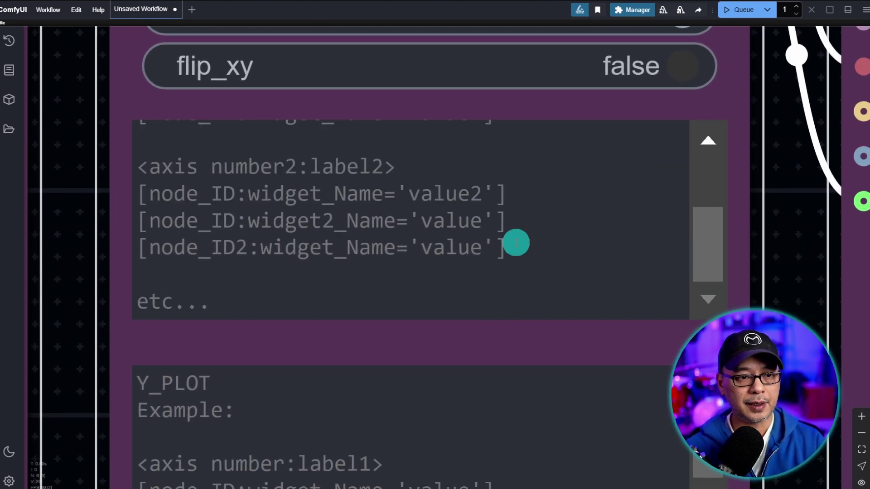
pyautogui.scroll(3, 512, 242)
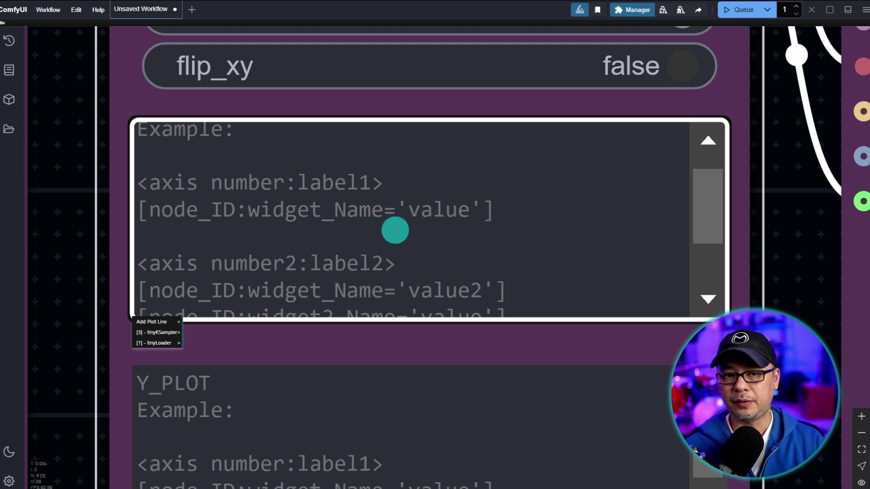
pyautogui.hotkey('ctrl', 'Home')
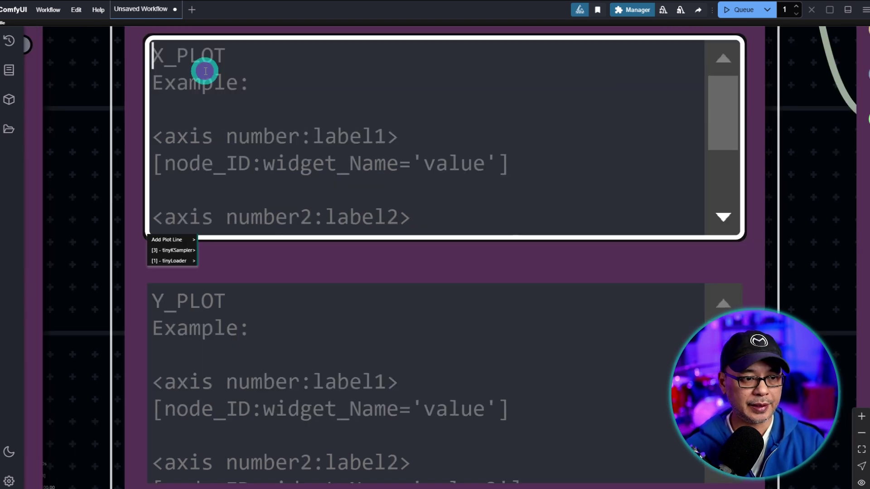
pyautogui.click(205, 71)
pyautogui.click(166, 240)
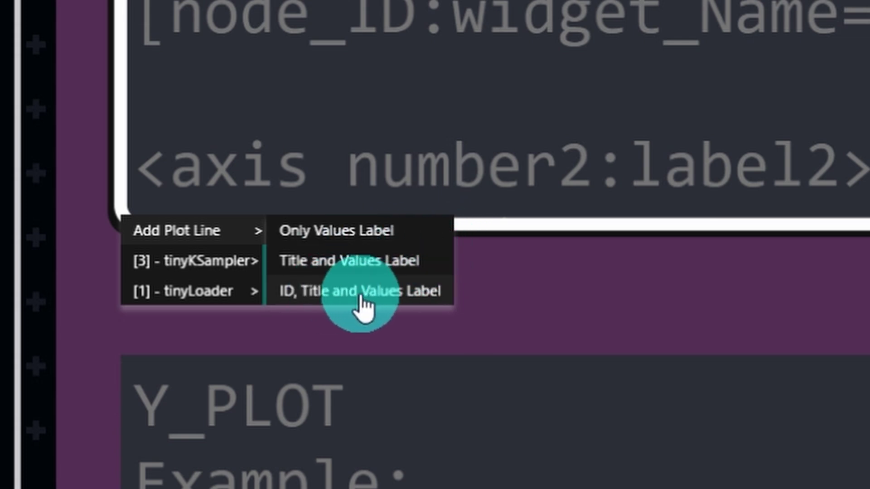
# Insert the values-only, title-and-values, and ID-title-values label entries into X_PLOT in turn
pyautogui.click(338, 232)
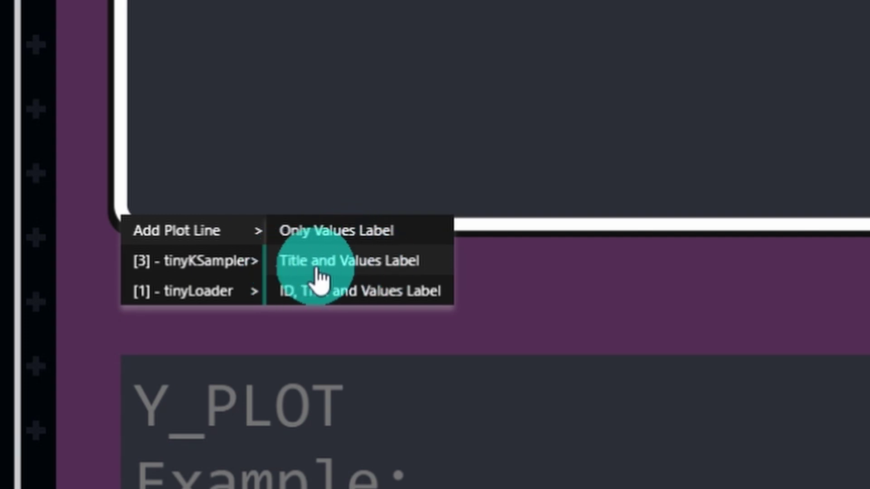
pyautogui.click(321, 267)
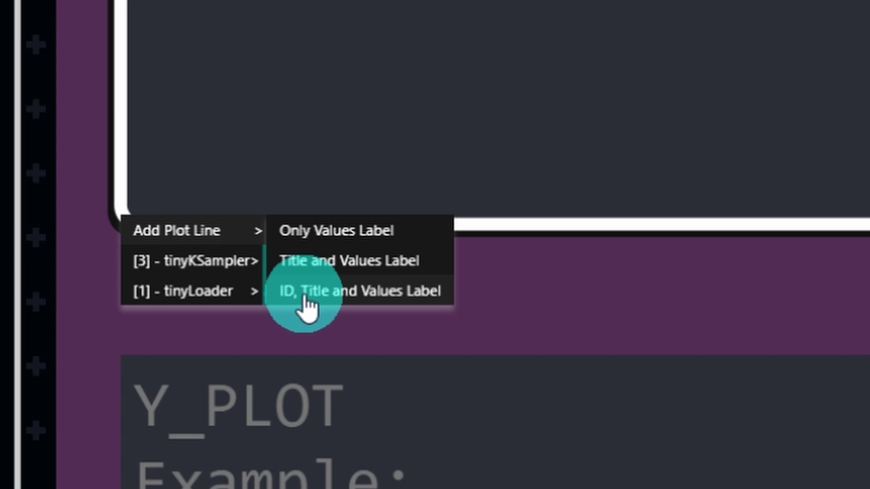
pyautogui.click(308, 292)
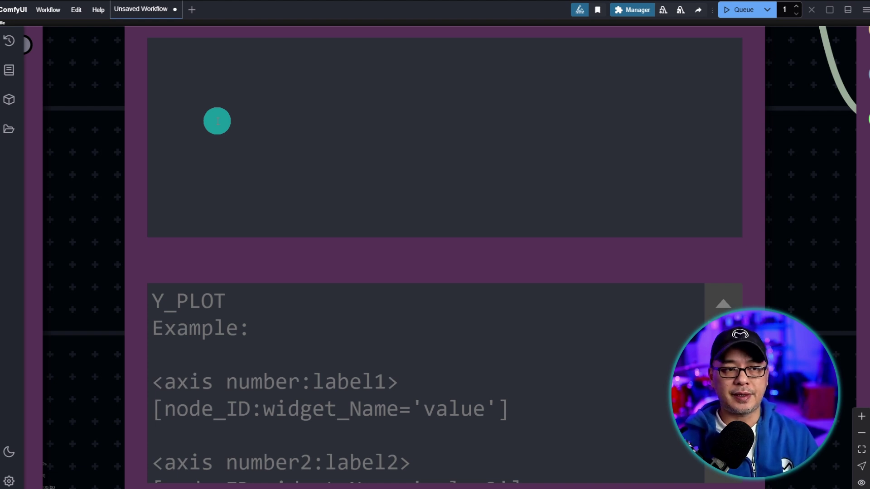
# Add a <1:tv_label> line to the empty X_PLOT box and browse tinyKSampler's plottable settings
pyautogui.click(191, 67)
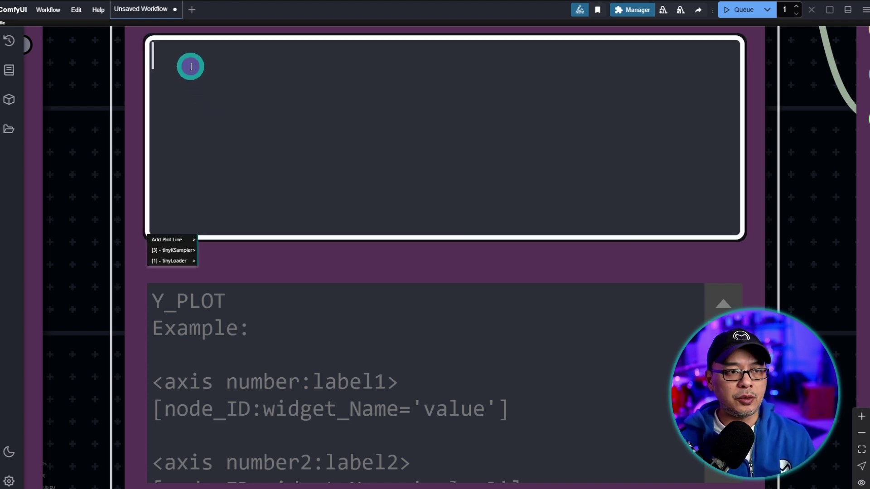
pyautogui.moveTo(163, 240)
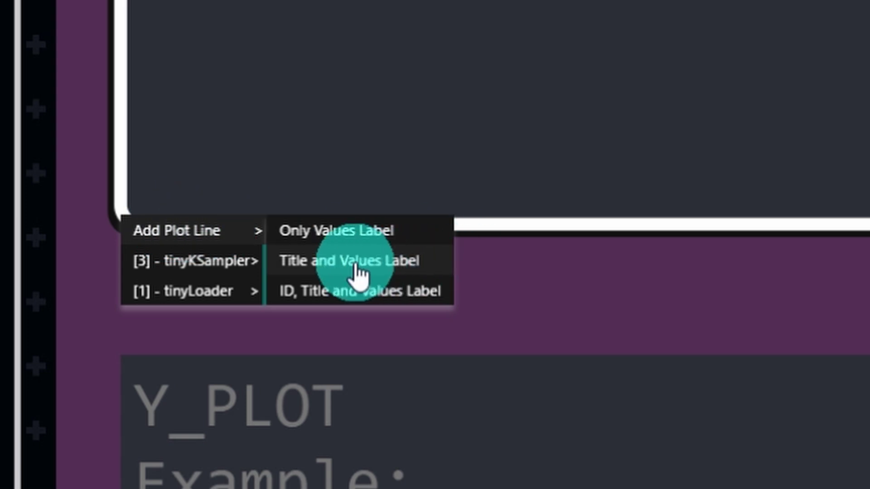
pyautogui.click(357, 266)
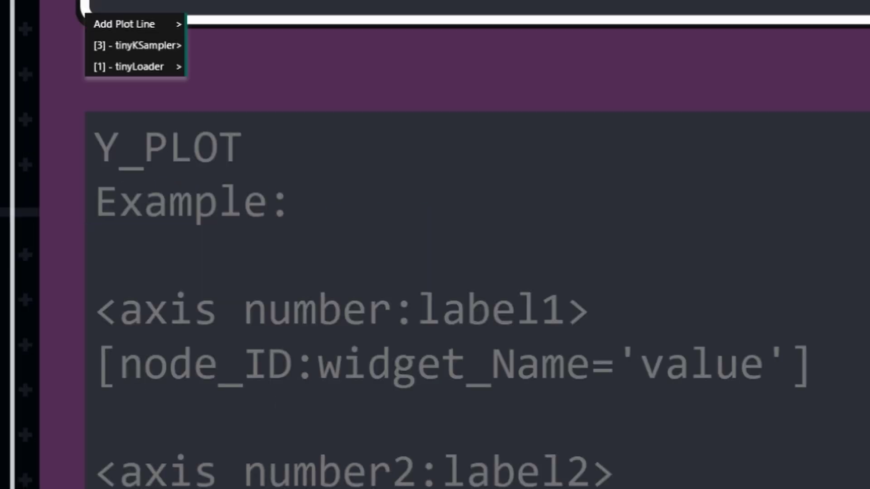
pyautogui.click(114, 48)
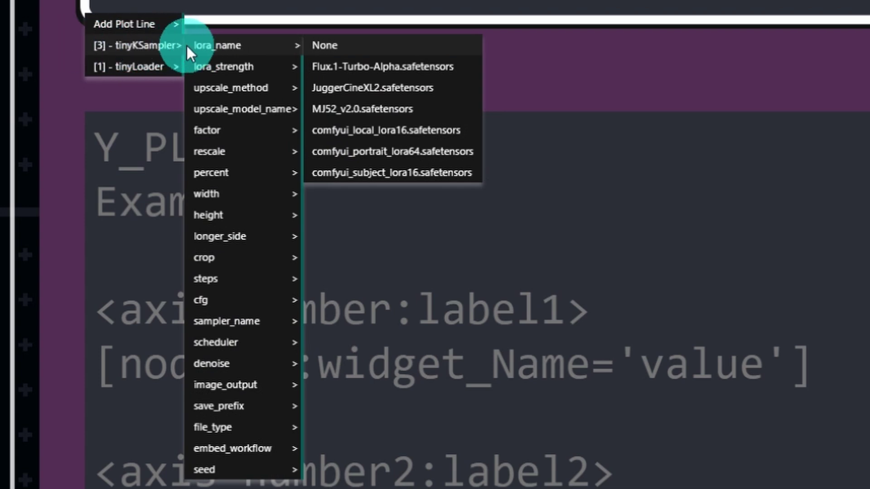
pyautogui.moveTo(236, 128)
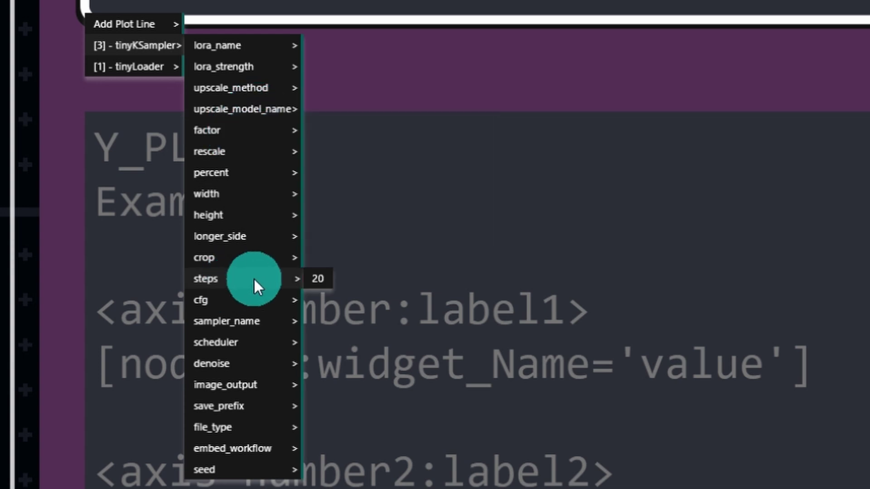
pyautogui.moveTo(232, 300)
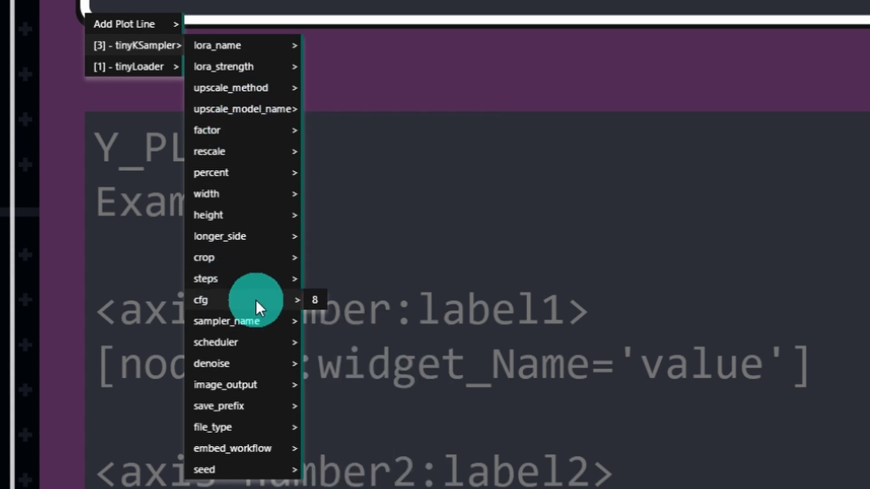
pyautogui.moveTo(246, 343)
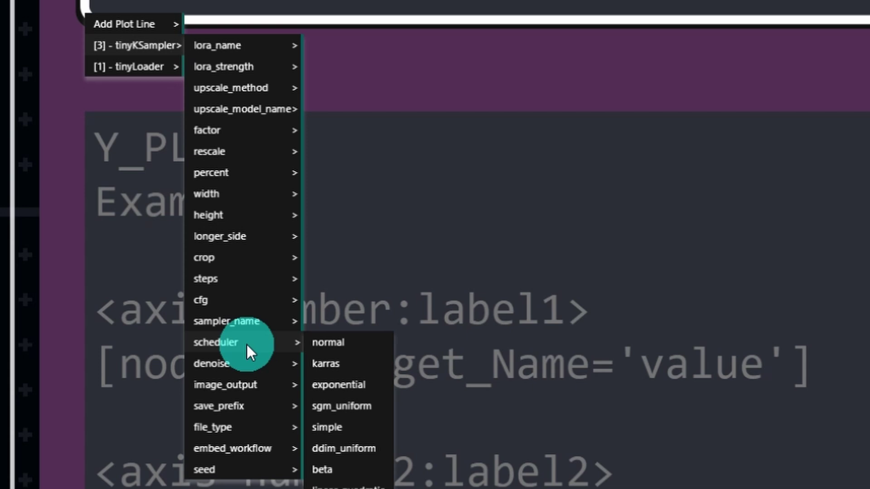
pyautogui.moveTo(240, 320)
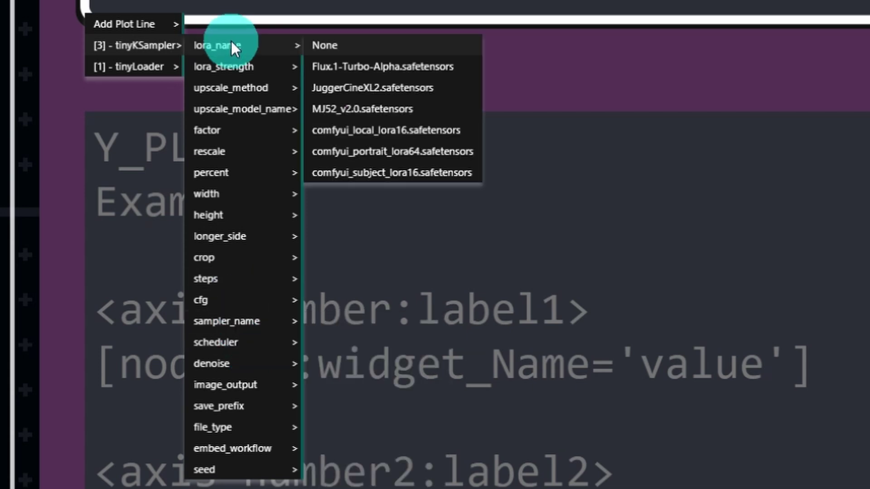
pyautogui.moveTo(236, 65)
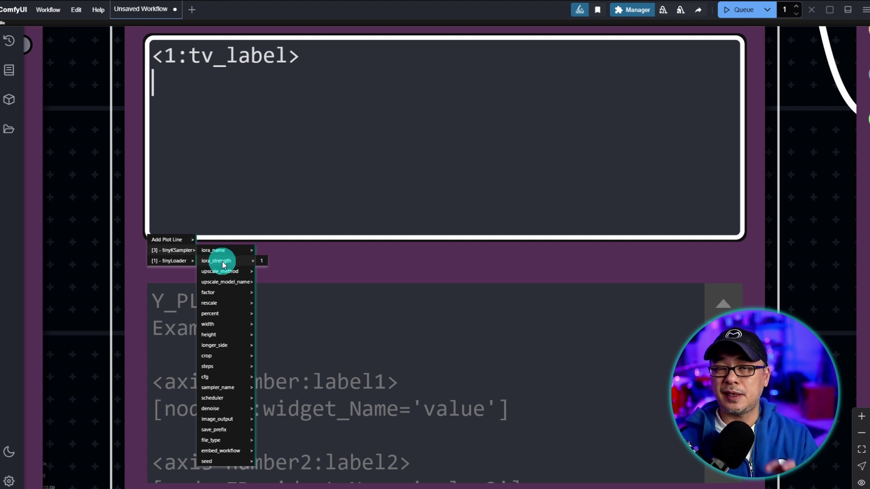
pyautogui.moveTo(218, 377)
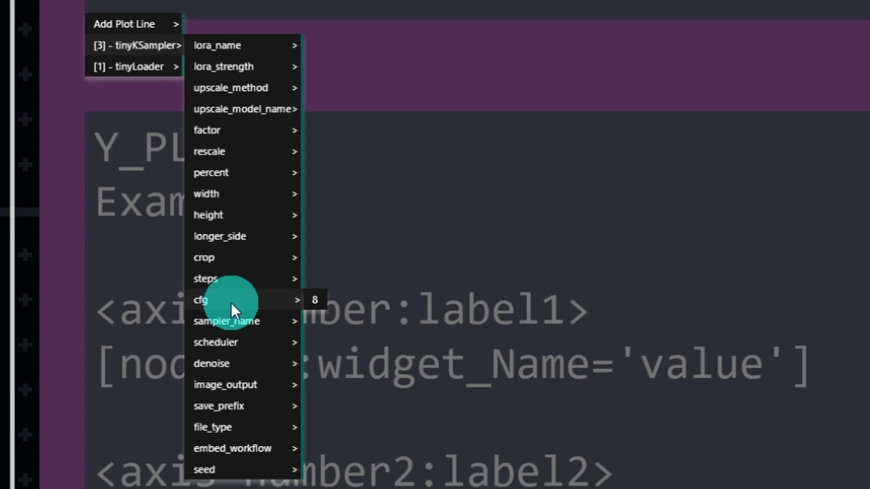
# Insert the tinyKSampler cfg 8 line and change its value to 3
pyautogui.click(314, 301)
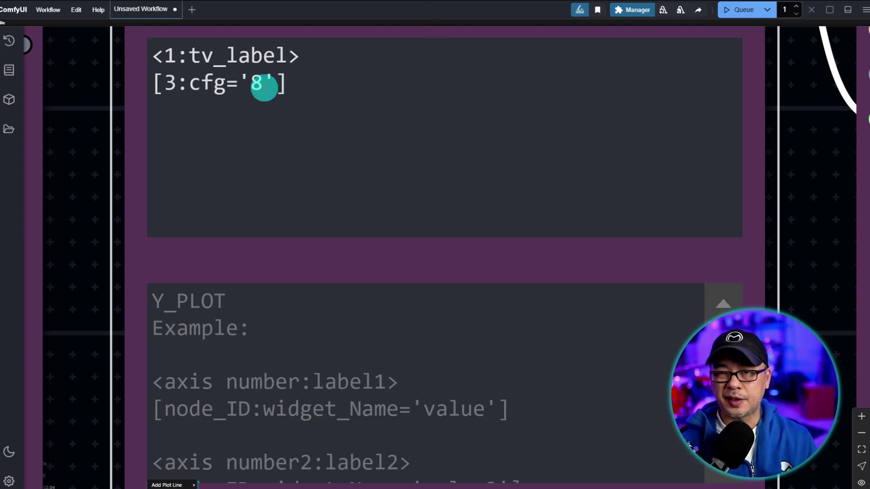
pyautogui.click(263, 87)
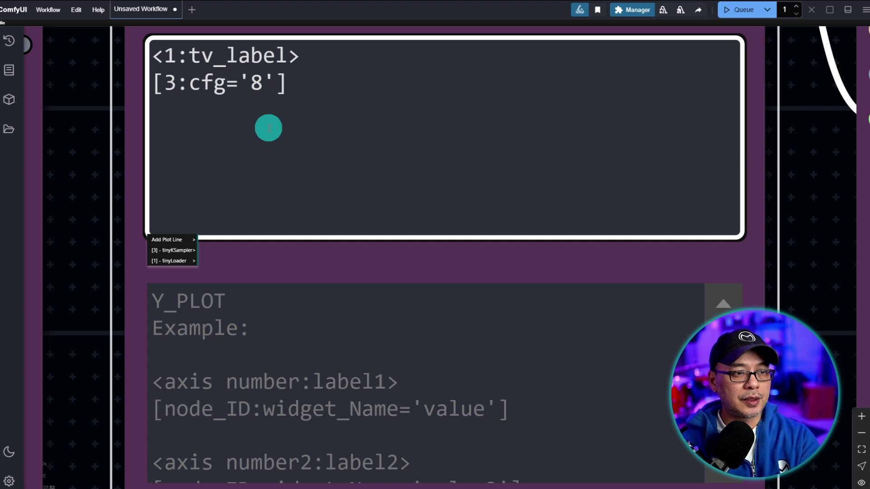
pyautogui.press('BackSpace')
pyautogui.write('3')
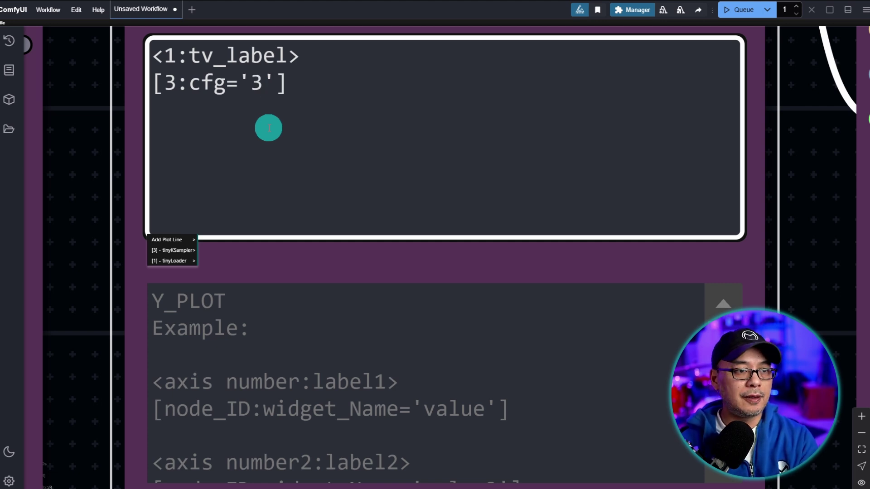
# Duplicate the two-line cfg entry twice below the original
pyautogui.doubleClick(170, 84)
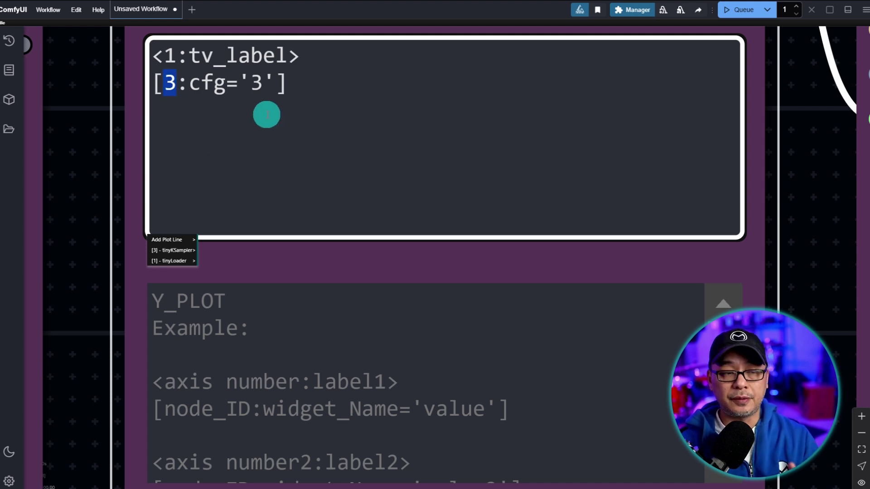
pyautogui.moveTo(221, 118); pyautogui.dragTo(144, 54)
pyautogui.hotkey('ctrl', 'c')
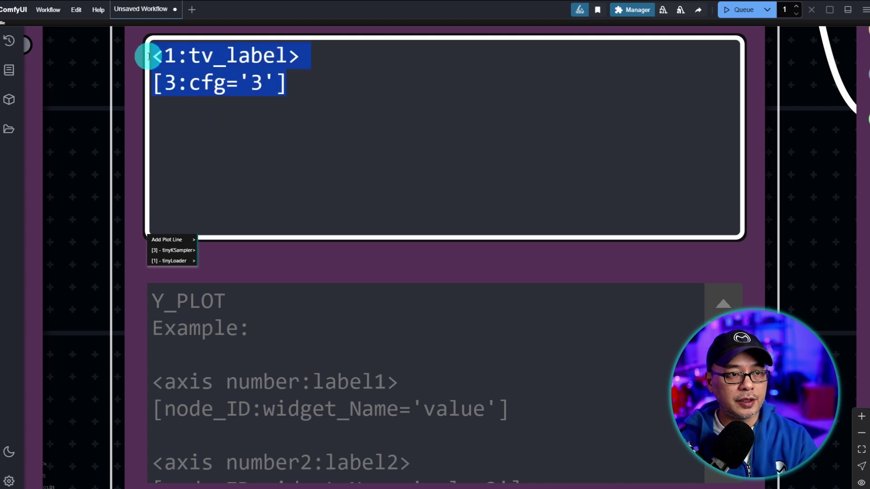
pyautogui.click(321, 84)
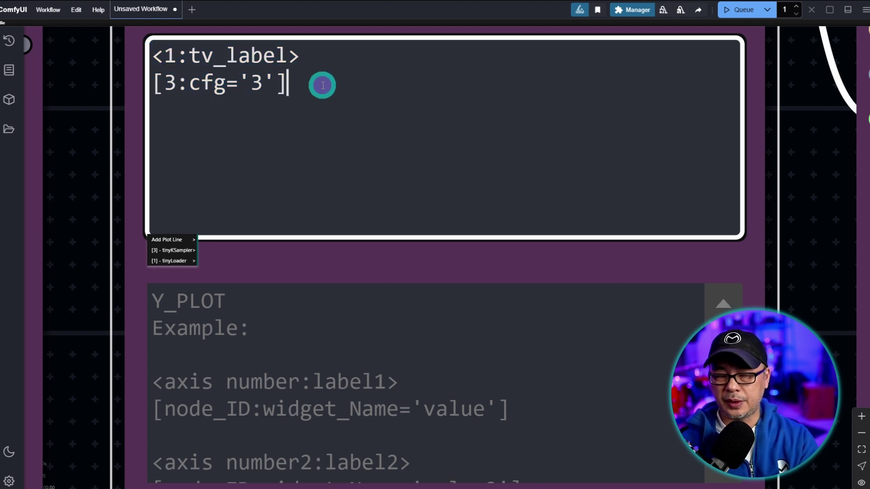
pyautogui.press('Return')
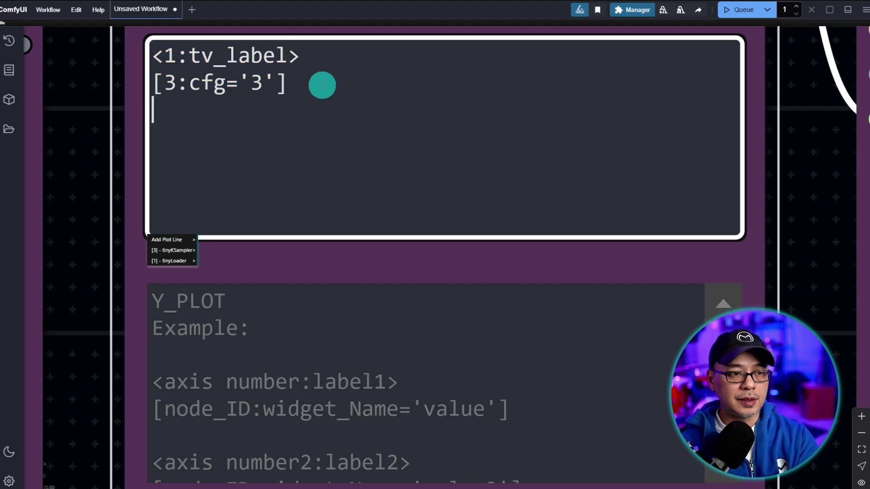
pyautogui.hotkey('ctrl', 'v')
pyautogui.press('Return')
pyautogui.hotkey('ctrl', 'v')
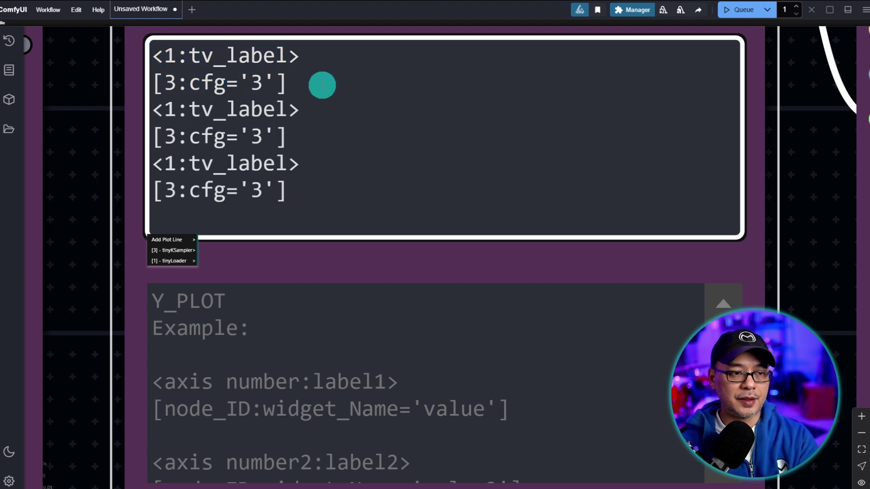
# Change the copied cfg values to 5 and 7
pyautogui.click(263, 136)
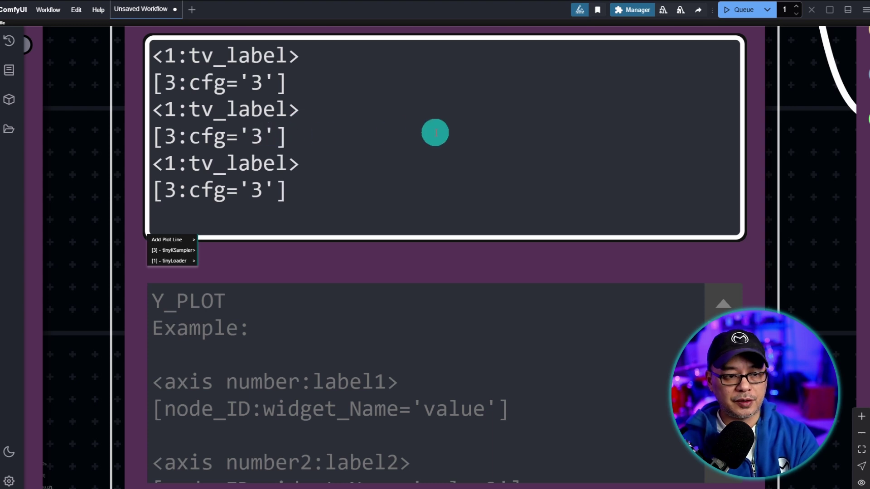
pyautogui.press('BackSpace')
pyautogui.write('5')
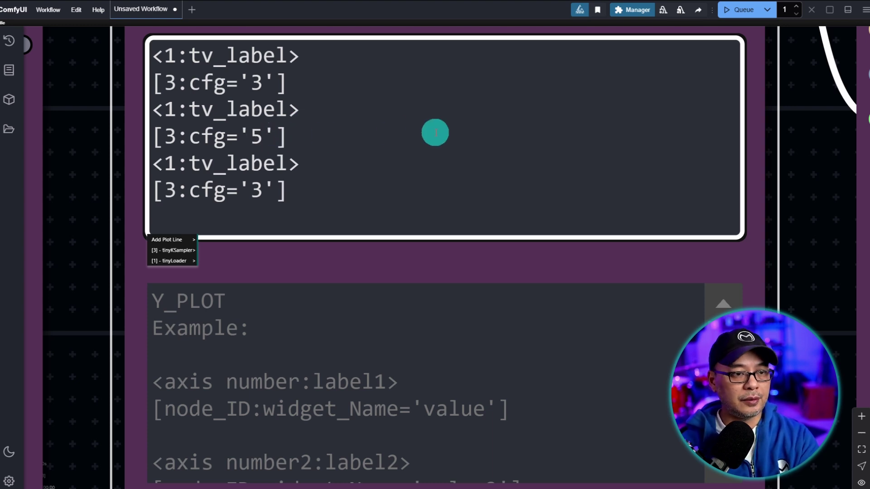
pyautogui.click(262, 193)
pyautogui.press('BackSpace')
pyautogui.write('7')
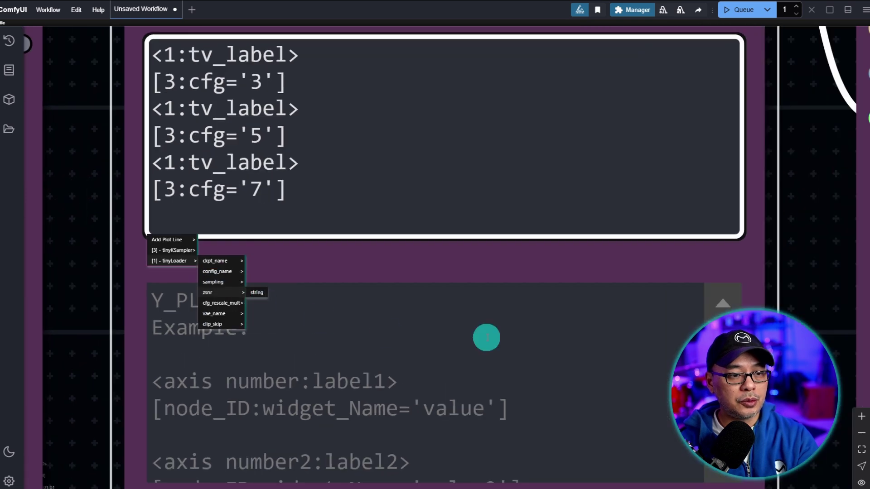
# Add a <1:tv_label> line and a tinyKSampler steps 20 entry to the Y_PLOT box
pyautogui.moveTo(811, 287); pyautogui.dragTo(813, 101)
pyautogui.click(151, 297)
pyautogui.rightClick(151, 296)
pyautogui.click(171, 301)
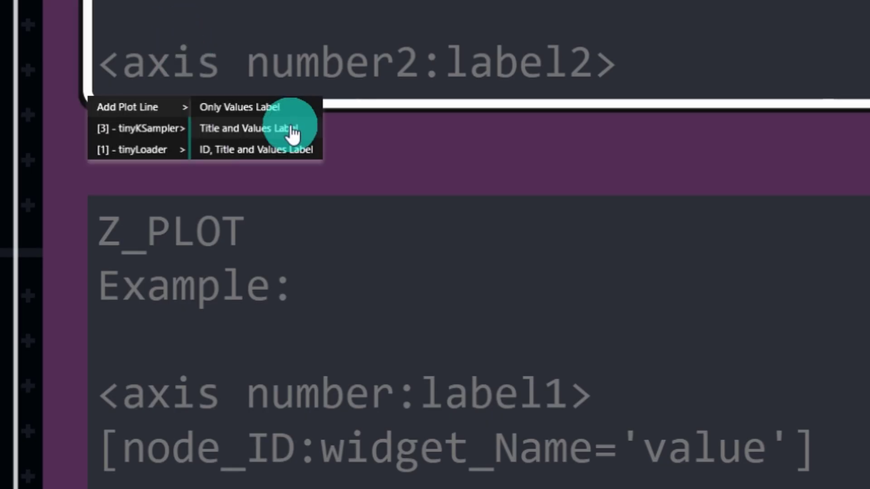
pyautogui.click(292, 131)
pyautogui.rightClick(90, 98)
pyautogui.click(128, 131)
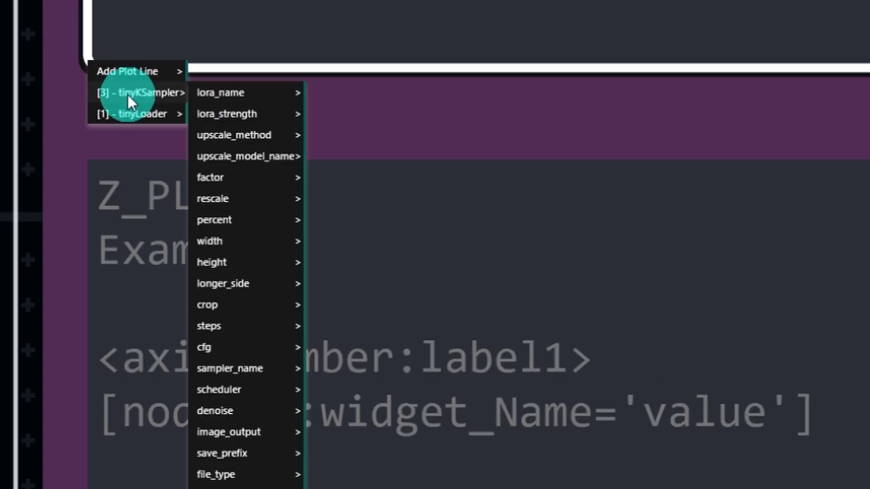
pyautogui.click(237, 330)
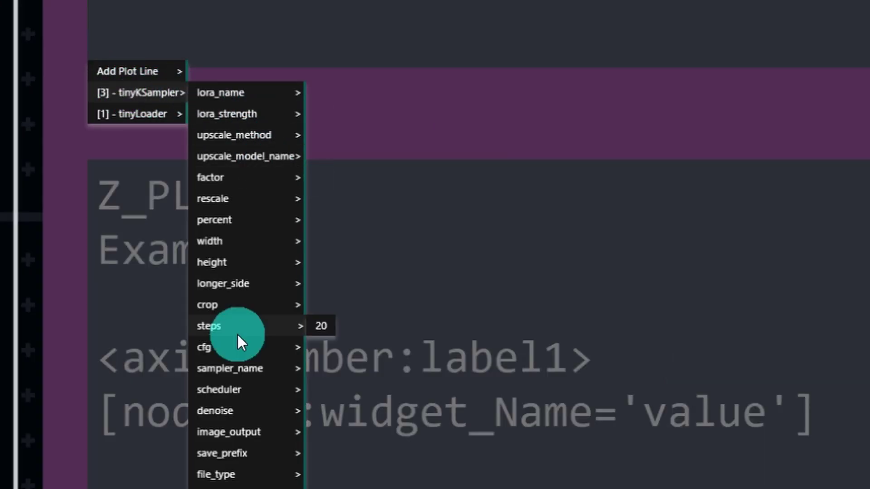
pyautogui.click(321, 327)
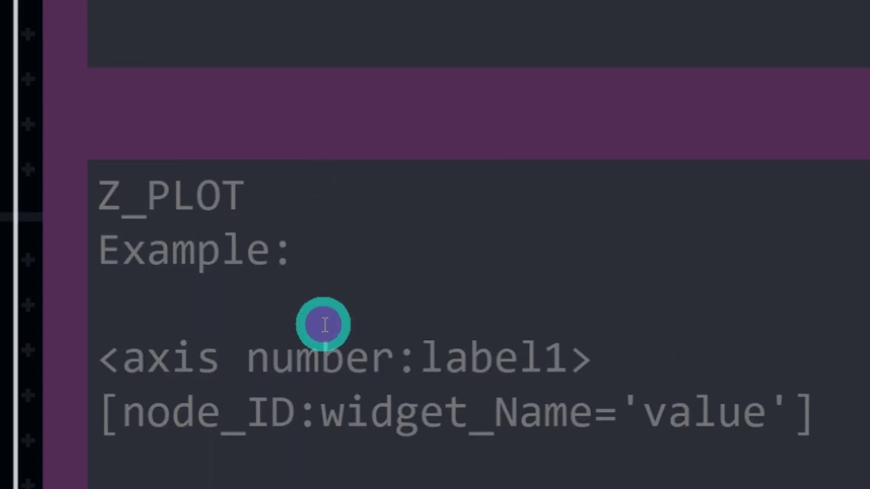
# Paste copies of the steps entry and edit their values to 25 and 30
pyautogui.click(348, 123)
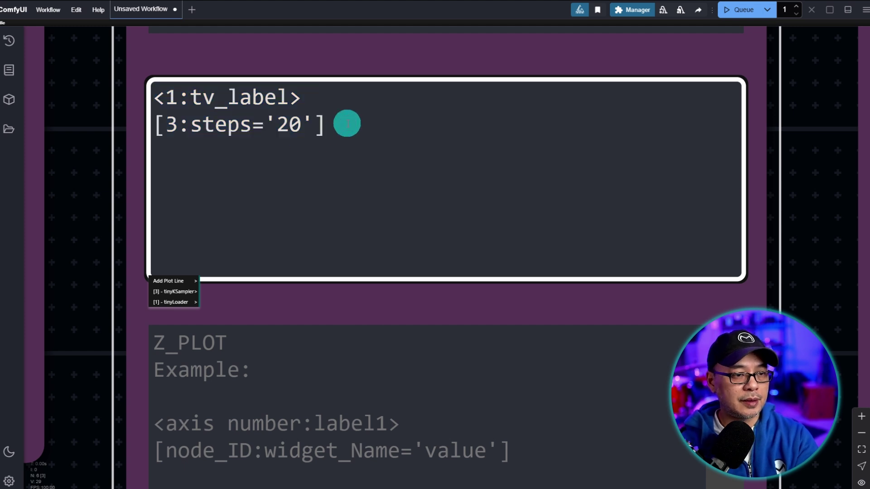
pyautogui.write("<1:tv_label> [3:steps='20']")
pyautogui.write("<1:tv_label> [3:steps='20']")
pyautogui.press('Up')
pyautogui.press('Up')
pyautogui.press('Left')
pyautogui.press('Left')
pyautogui.press('BackSpace')
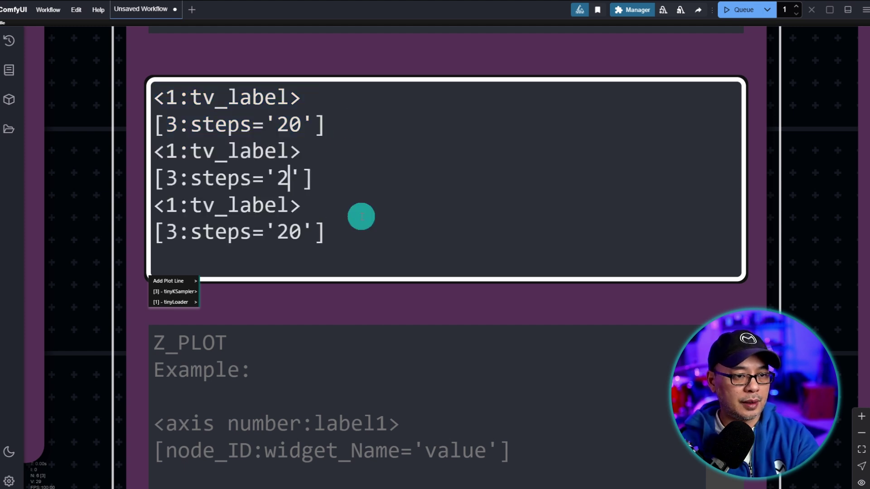
pyautogui.write('25')
pyautogui.press('BackSpace')
pyautogui.press('BackSpace')
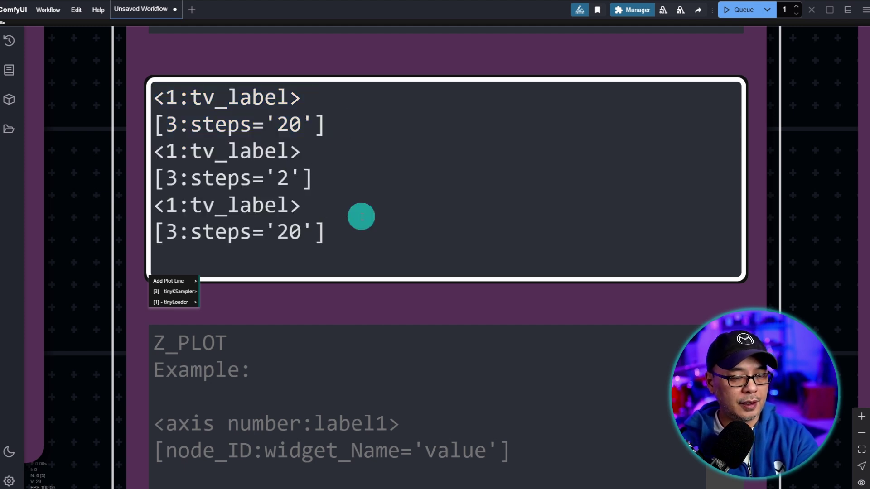
pyautogui.write('5')
pyautogui.press('Down')
pyautogui.press('Down')
pyautogui.press('Left')
pyautogui.press('BackSpace')
pyautogui.write('3')
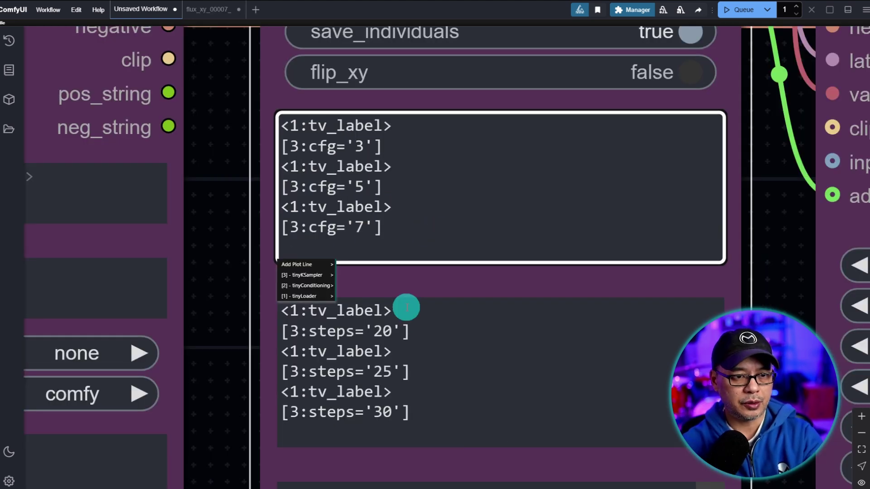
# Renumber the second and third cfg labels to 2 and 3
pyautogui.press('BackSpace')
pyautogui.write('2')
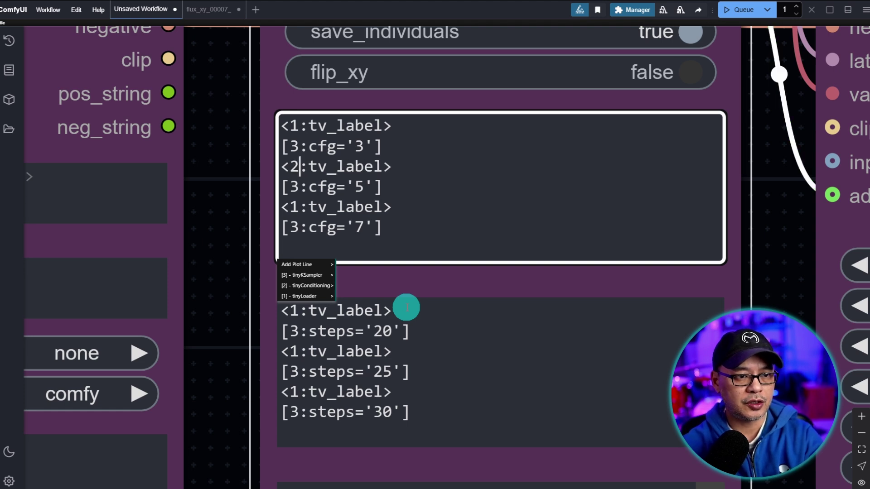
pyautogui.doubleClick(295, 207)
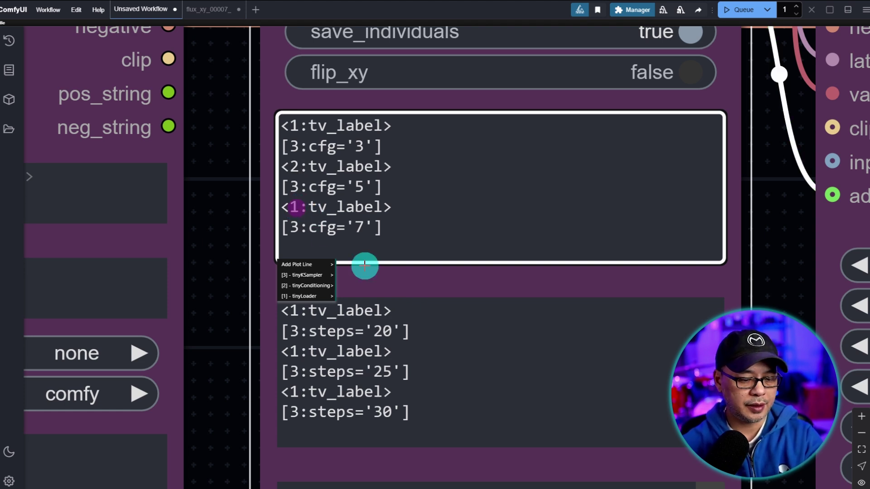
pyautogui.press('BackSpace')
pyautogui.write('3')
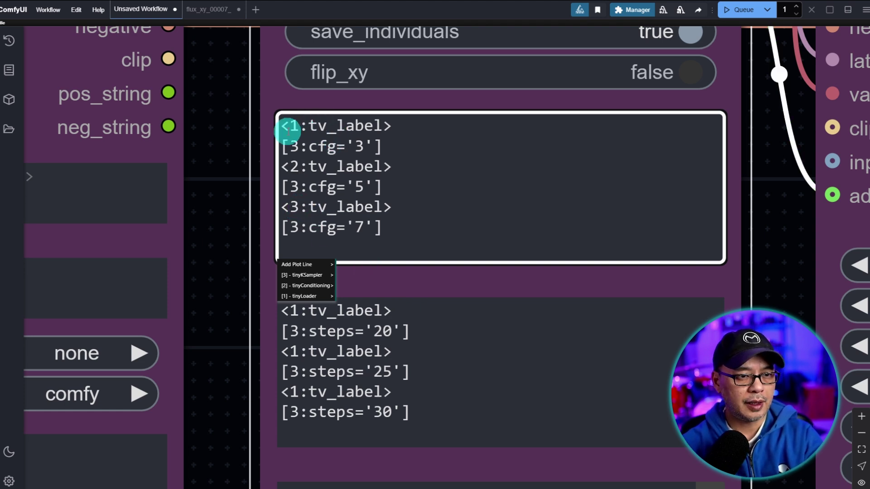
# Renumber the second and third steps labels to 2 and 3
pyautogui.click(306, 286)
pyautogui.click(347, 319)
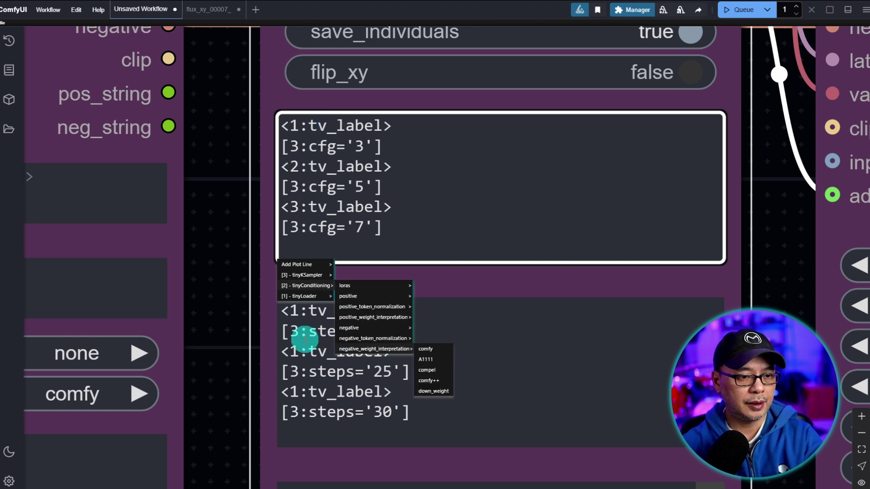
pyautogui.click(308, 332)
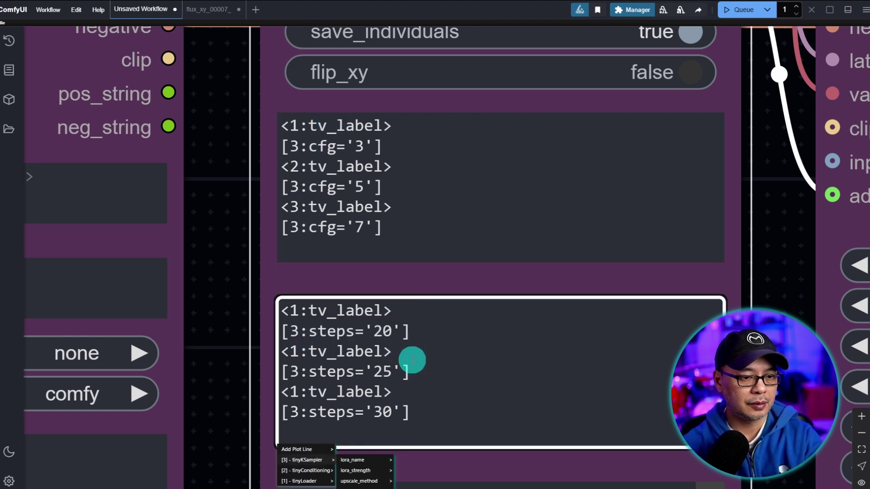
pyautogui.doubleClick(294, 354)
pyautogui.press('BackSpace')
pyautogui.write('2')
pyautogui.doubleClick(294, 392)
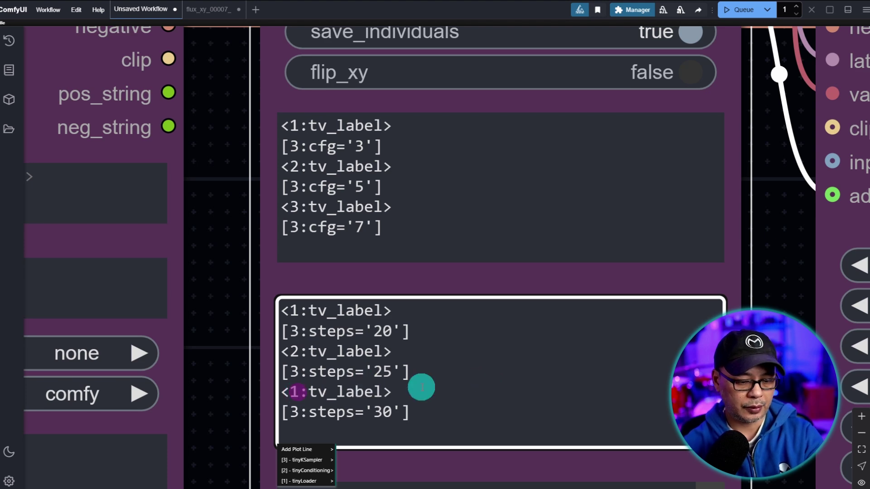
pyautogui.scroll(-5, 534, 84)
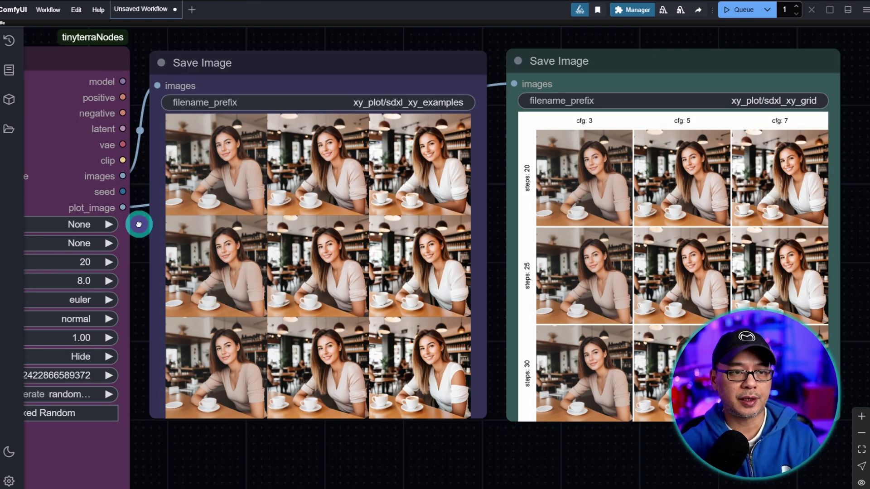
pyautogui.moveTo(139, 225); pyautogui.dragTo(204, 231)
pyautogui.scroll(2, 204, 231)
pyautogui.moveTo(230, 259); pyautogui.dragTo(191, 235)
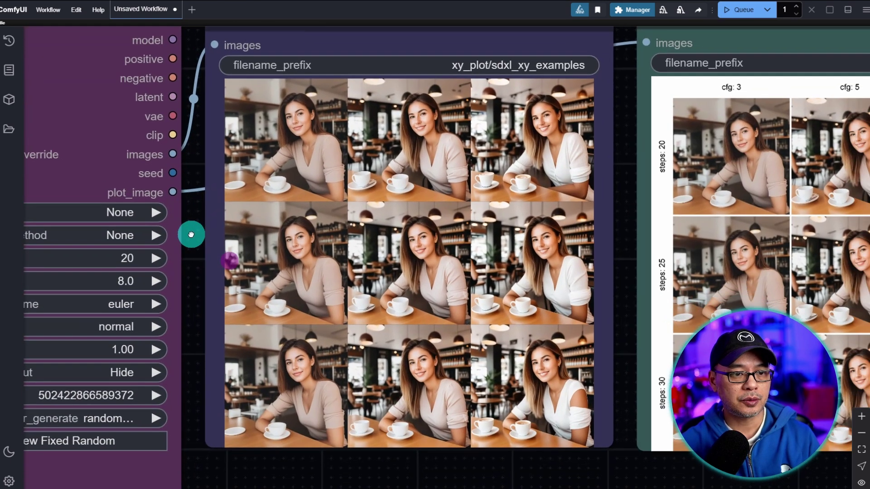
pyautogui.click(303, 158)
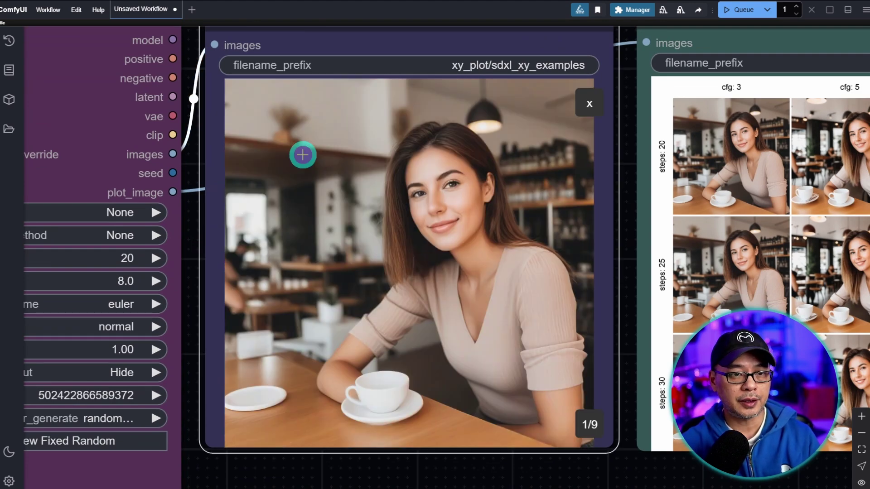
pyautogui.click(304, 155)
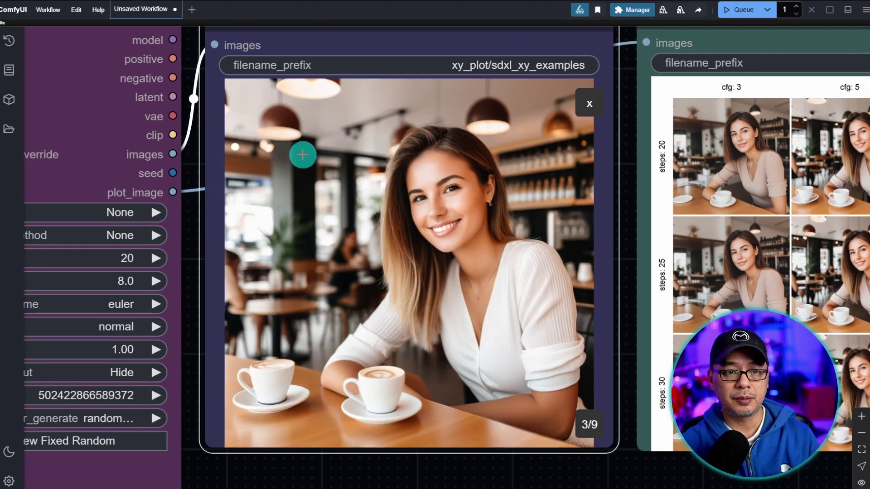
pyautogui.moveTo(301, 151); pyautogui.dragTo(399, 476)
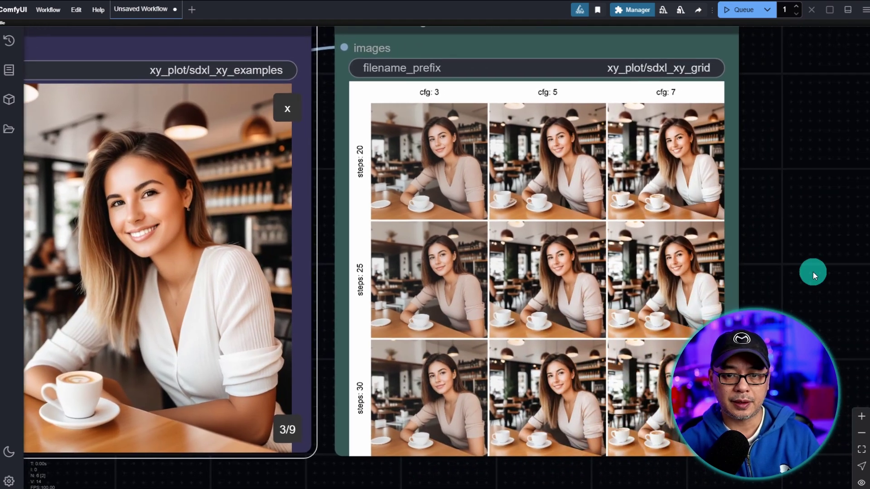
pyautogui.moveTo(813, 272); pyautogui.dragTo(781, 281)
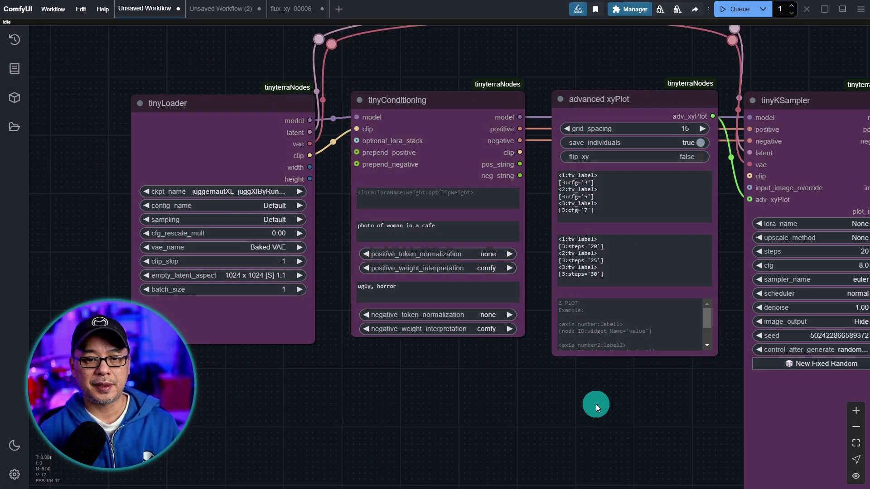
# Add a FluxGuidance node from advanced > conditioning > flux
pyautogui.moveTo(531, 397); pyautogui.dragTo(550, 299)
pyautogui.rightClick(236, 259)
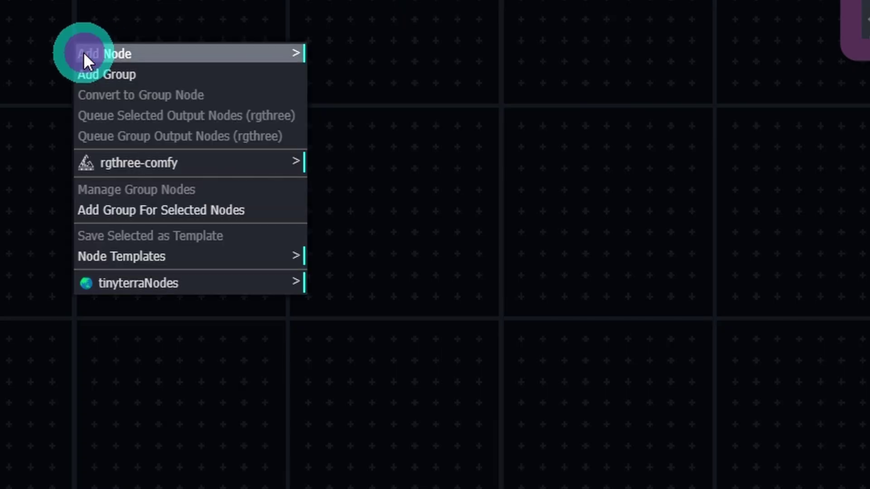
pyautogui.click(85, 54)
pyautogui.click(329, 221)
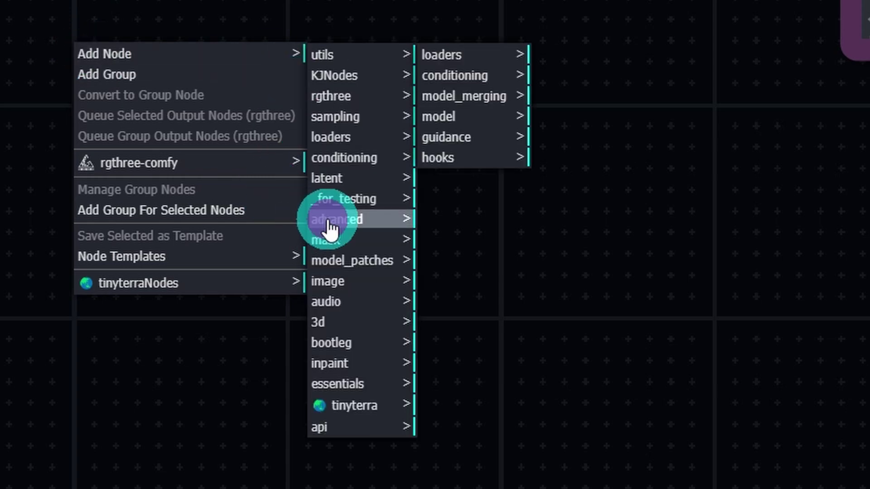
pyautogui.click(461, 82)
pyautogui.click(558, 55)
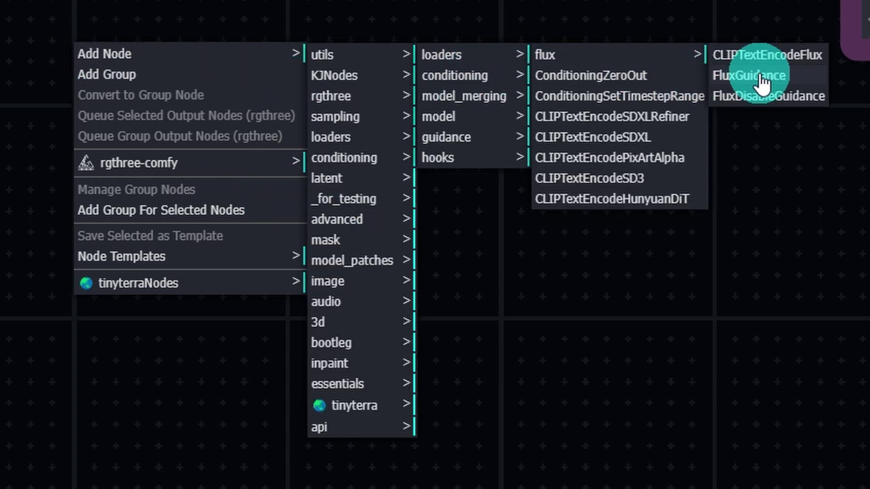
pyautogui.click(763, 78)
pyautogui.scroll(2, 535, 265)
# Place FluxGuidance between tinyConditioning and tinyKSampler and route positive conditioning through it
pyautogui.rightClick(536, 268)
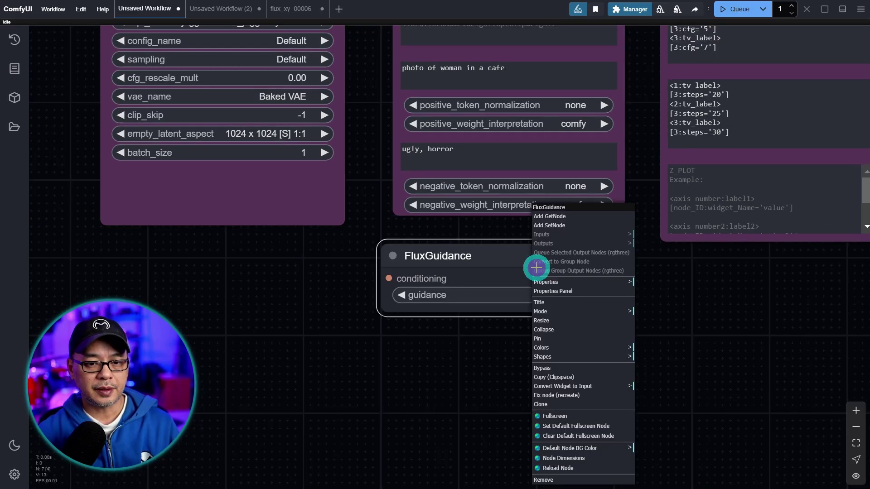
pyautogui.click(667, 408)
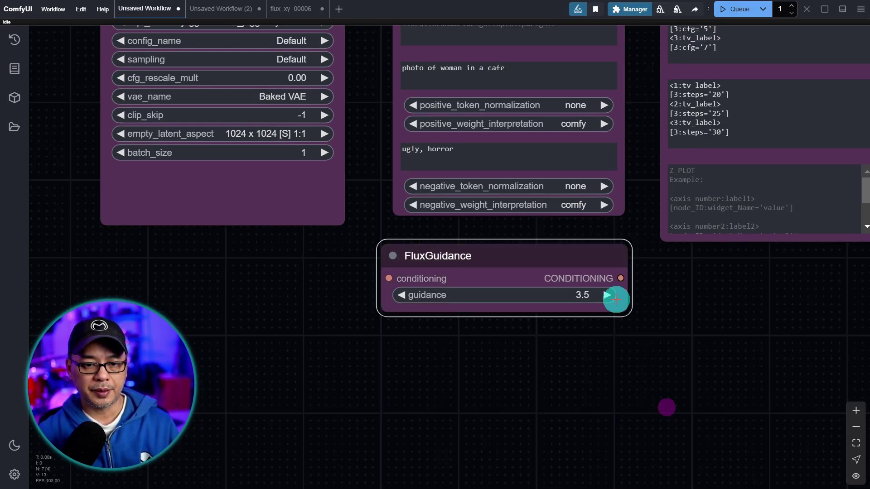
pyautogui.scroll(-5, 697, 306)
pyautogui.scroll(4, 453, 402)
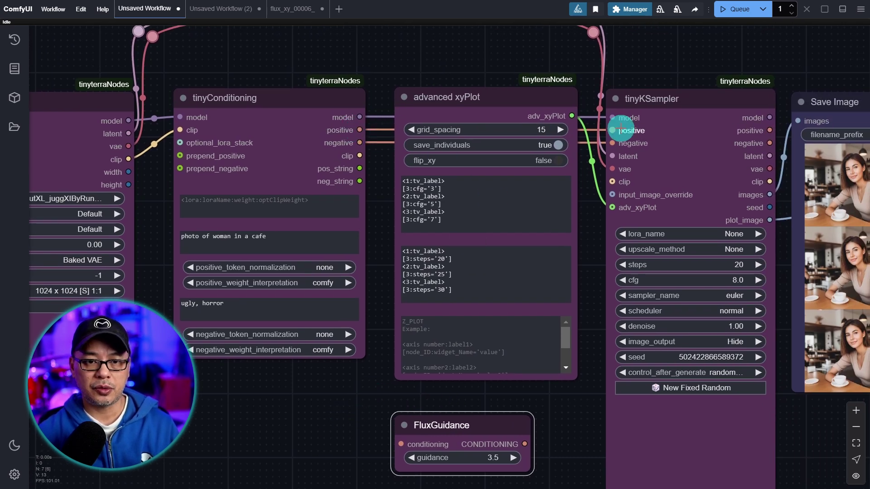
pyautogui.moveTo(469, 416); pyautogui.dragTo(521, 55)
pyautogui.moveTo(510, 128); pyautogui.dragTo(519, 187)
pyautogui.scroll(5, 514, 109)
pyautogui.moveTo(538, 55); pyautogui.dragTo(398, 80)
pyautogui.moveTo(206, 213); pyautogui.dragTo(295, 146)
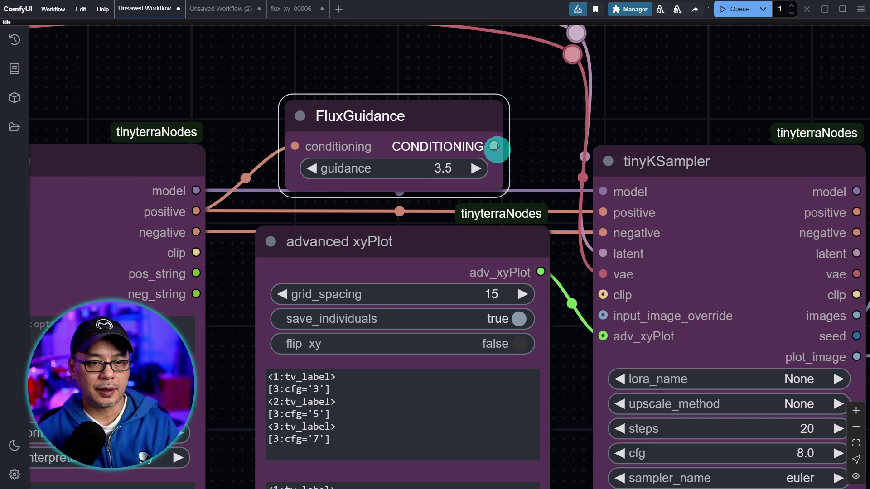
pyautogui.moveTo(495, 147); pyautogui.dragTo(603, 212)
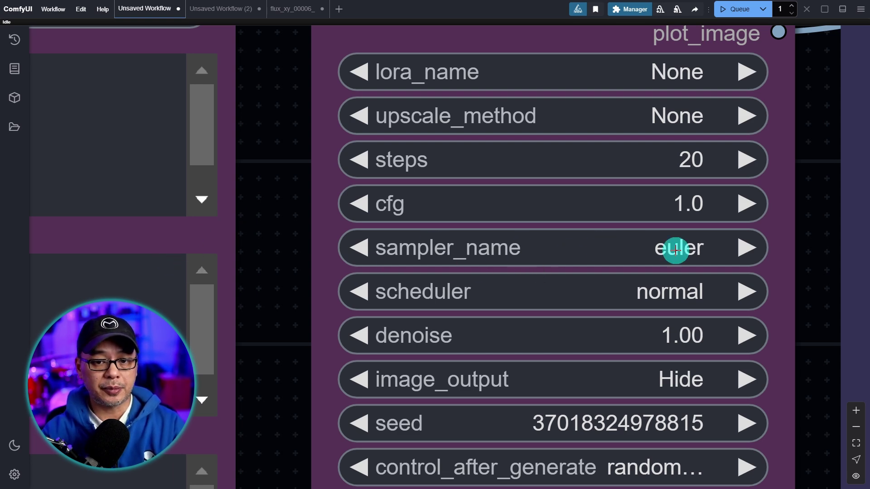
# Switch the tinyKSampler scheduler to beta
pyautogui.click(674, 295)
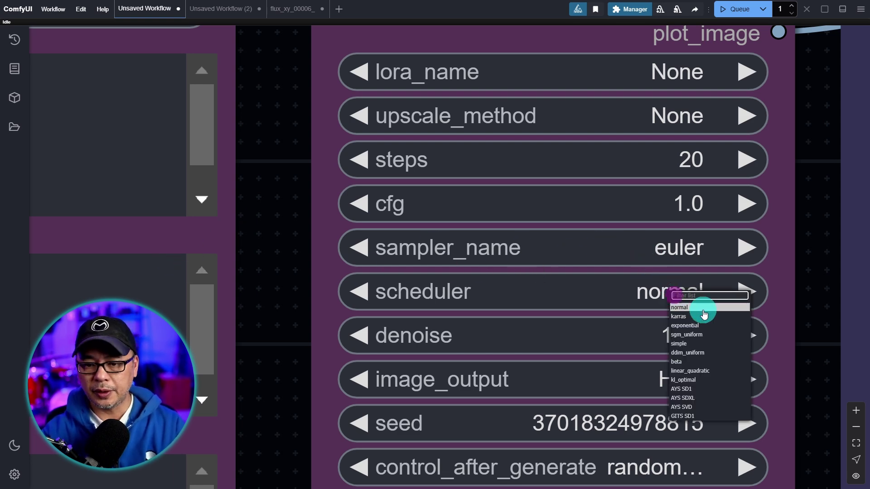
pyautogui.click(693, 362)
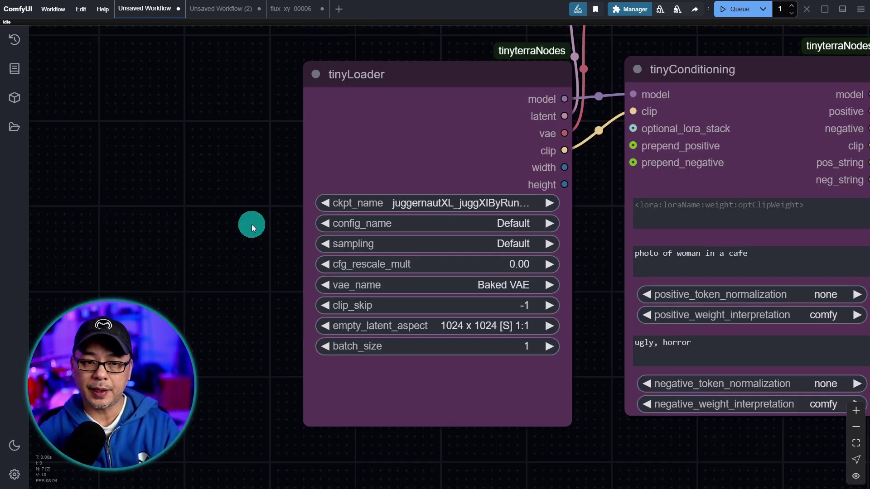
pyautogui.scroll(1, 252, 224)
pyautogui.scroll(-2, 252, 224)
pyautogui.scroll(1, 430, 175)
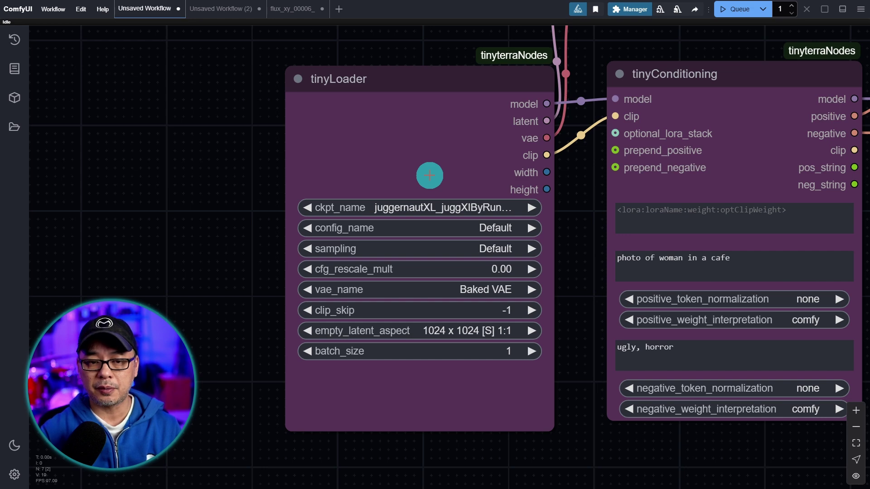
# Load the flux1-dev-fp8 checkpoint in tinyLoader and queue the workflow
pyautogui.click(488, 208)
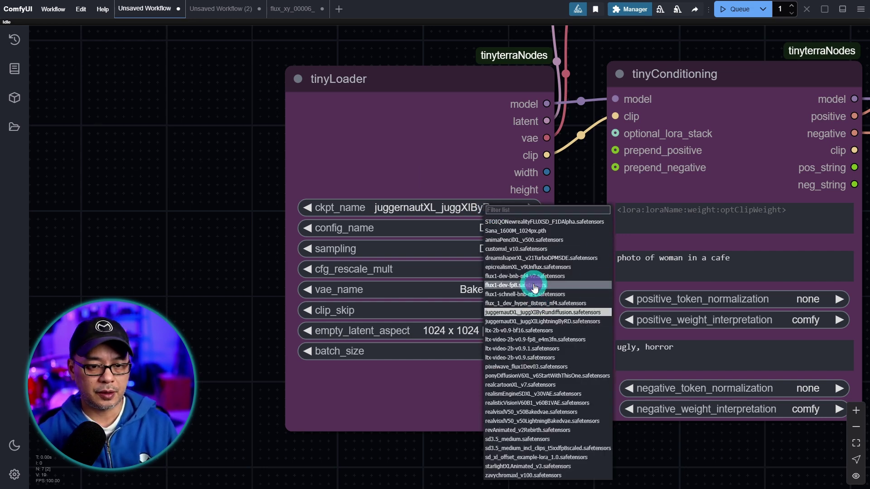
pyautogui.click(534, 285)
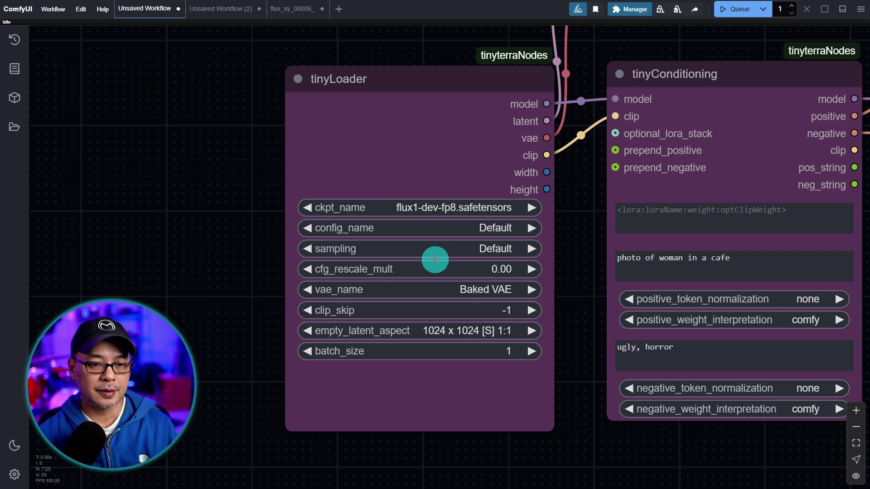
pyautogui.scroll(5, 251, 285)
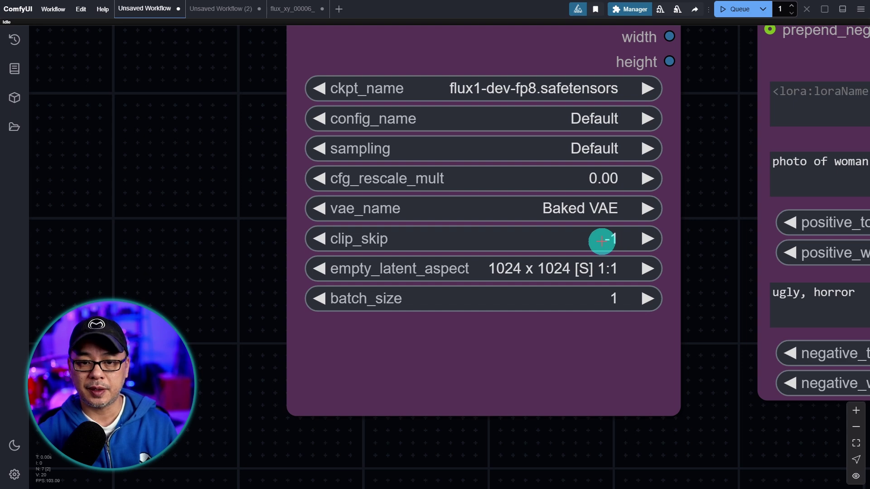
pyautogui.click(602, 238)
pyautogui.click(814, 214)
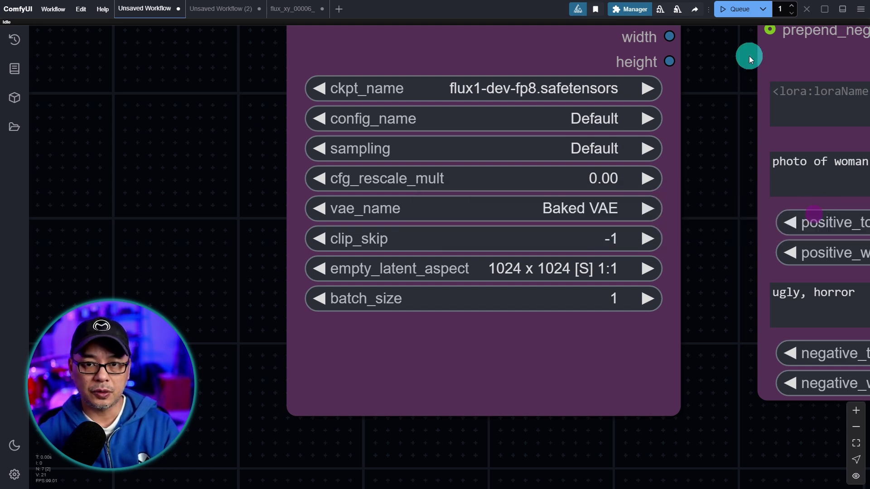
pyautogui.click(735, 14)
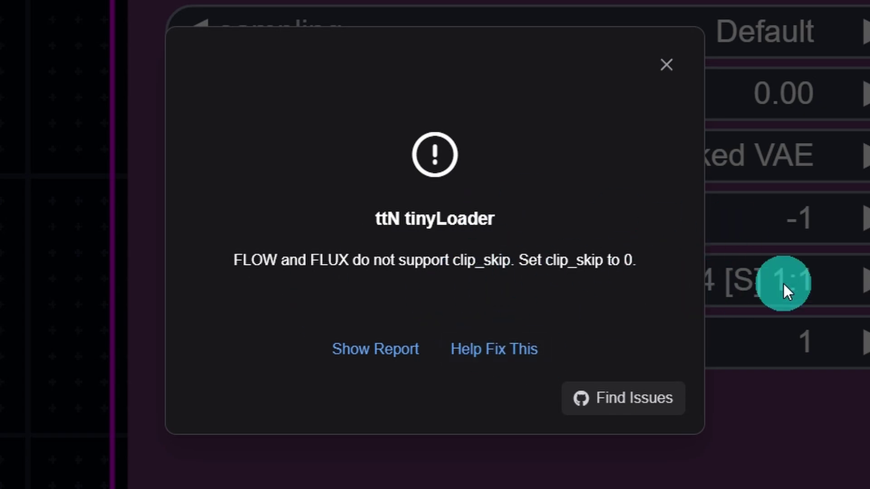
# After the clip_skip error, set clip_skip to 0 and queue the run again
pyautogui.click(710, 121)
pyautogui.click(800, 218)
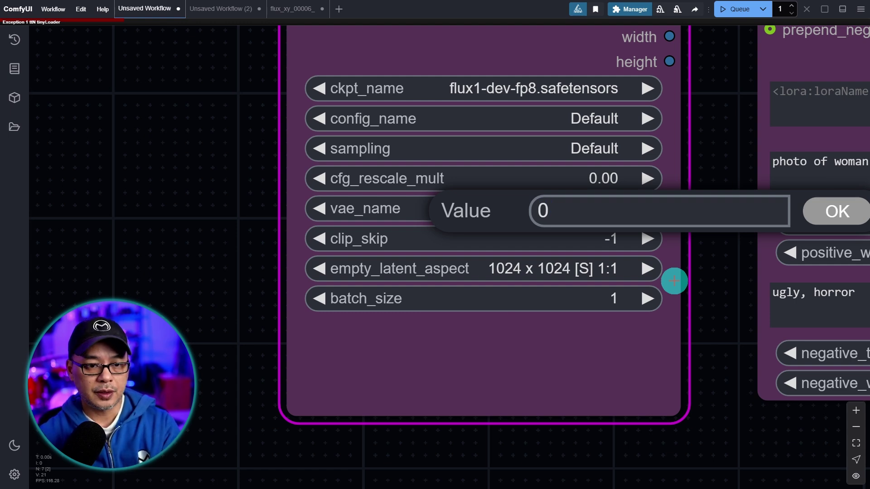
pyautogui.press('Return')
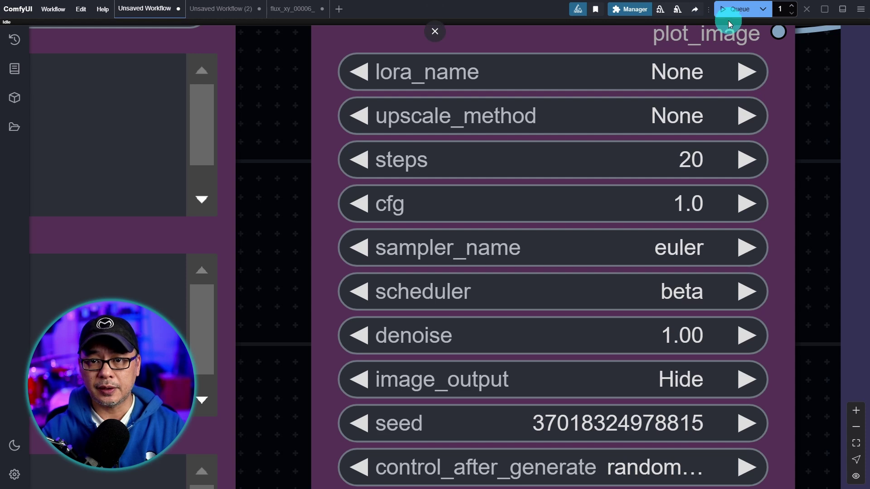
pyautogui.click(728, 21)
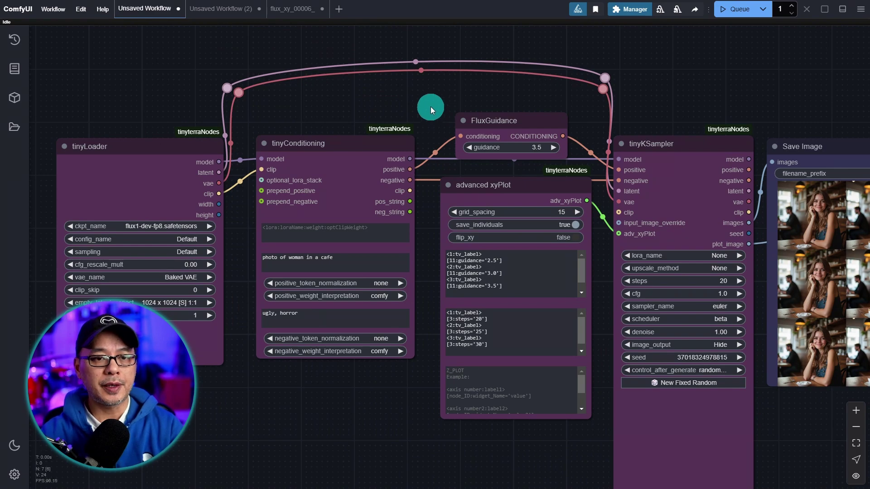
# Bypass the FluxGuidance node after reviewing the guidance × steps grid
pyautogui.scroll(6, 430, 109)
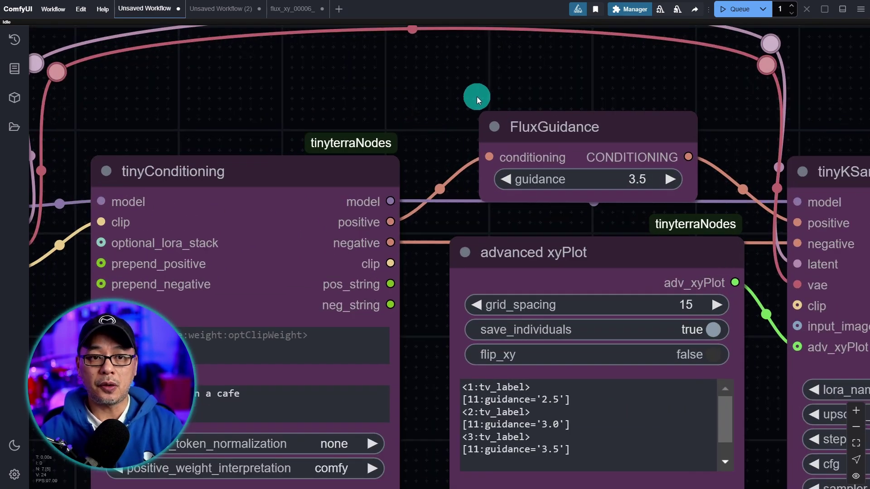
pyautogui.moveTo(477, 95); pyautogui.dragTo(409, 78)
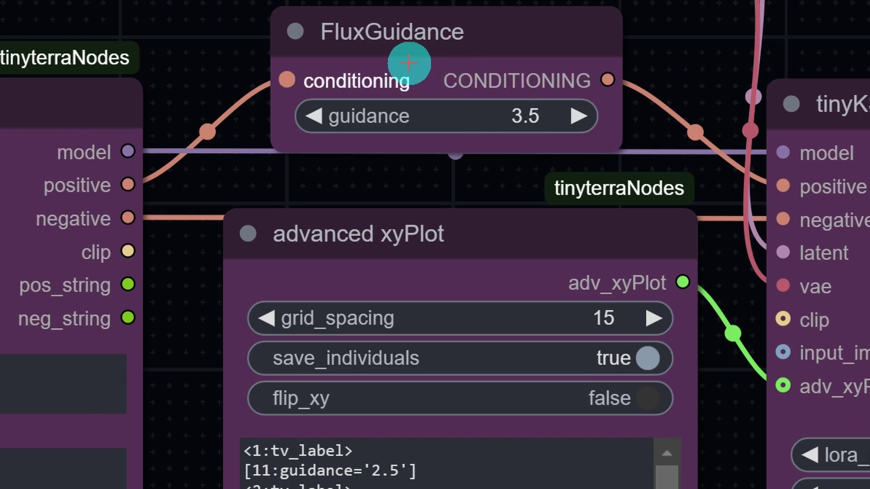
pyautogui.rightClick(491, 126)
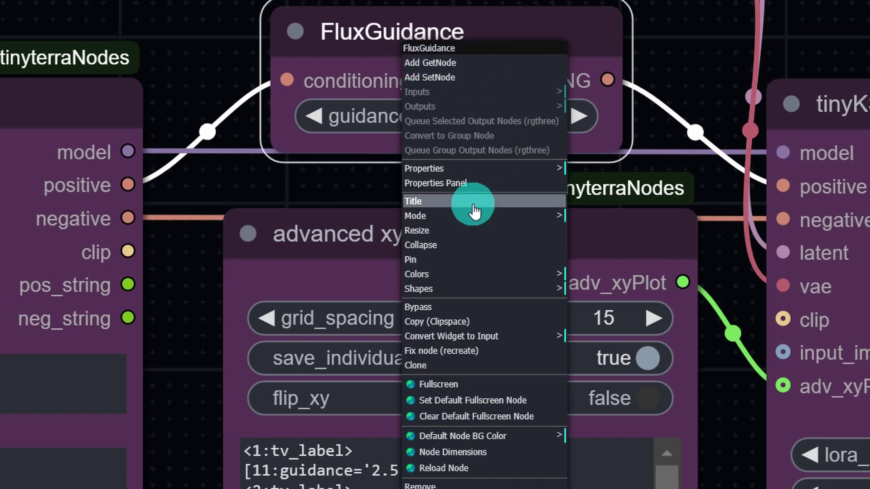
pyautogui.click(465, 307)
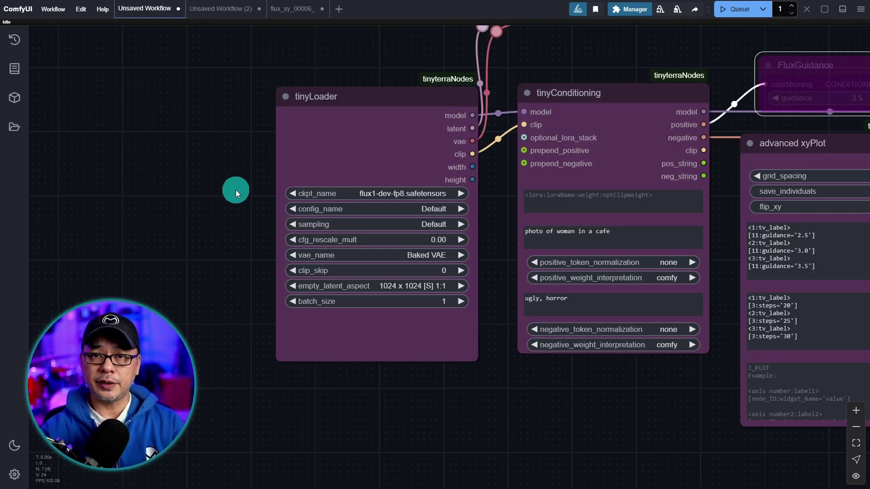
# Add a Unet Loader (GGUF) node, move it clear of tinyLoader, and narrow it
pyautogui.doubleClick(211, 154)
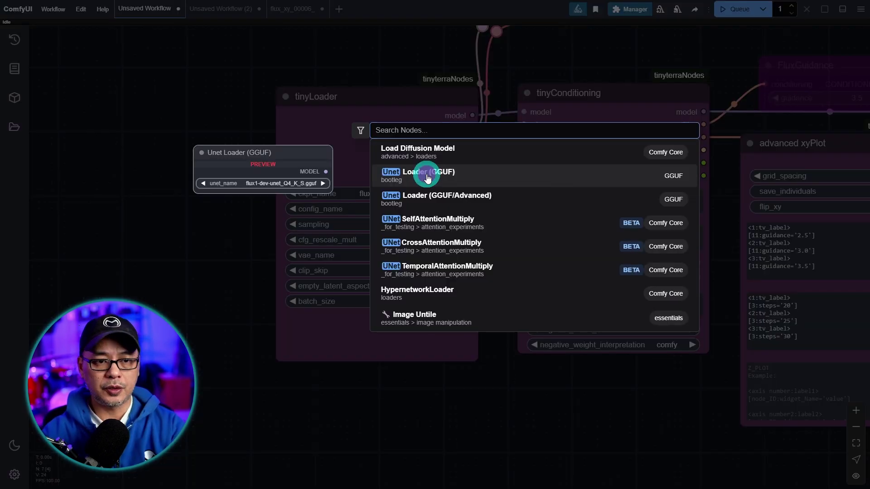
pyautogui.click(424, 170)
pyautogui.moveTo(359, 144); pyautogui.dragTo(217, 98)
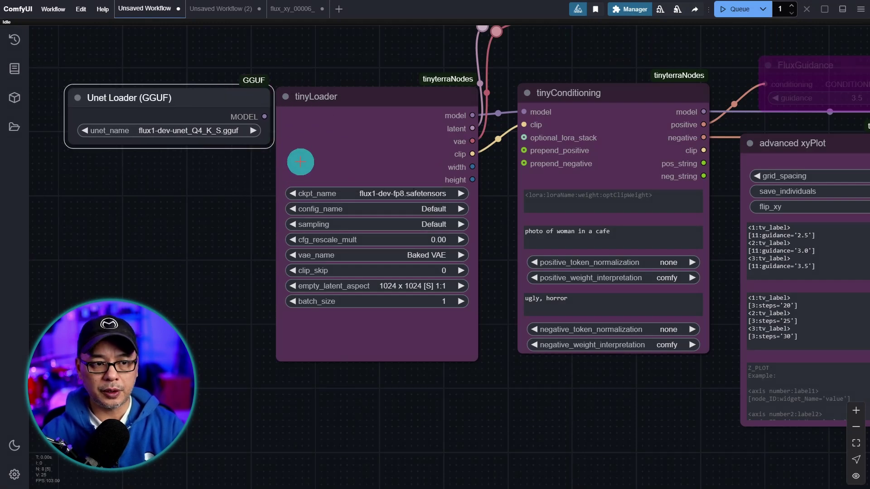
pyautogui.moveTo(269, 143); pyautogui.dragTo(237, 141)
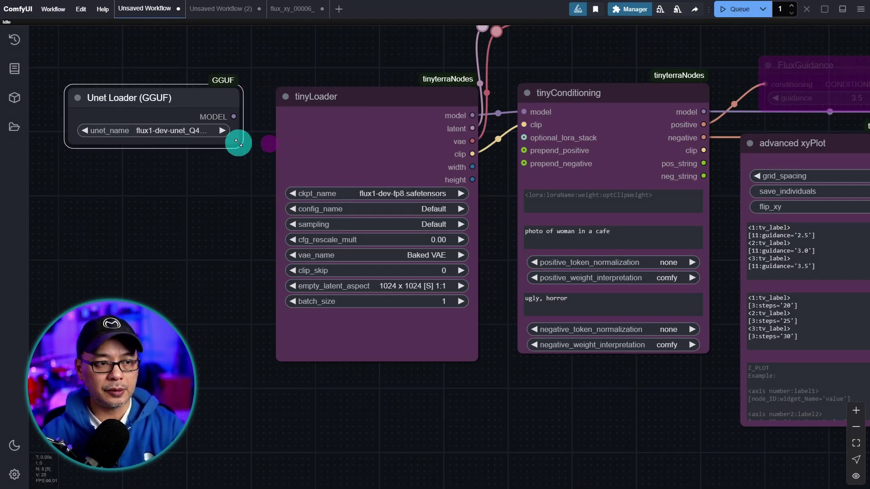
# Add a DualCLIPLoader (GGUF) node beside the Unet Loader
pyautogui.doubleClick(254, 158)
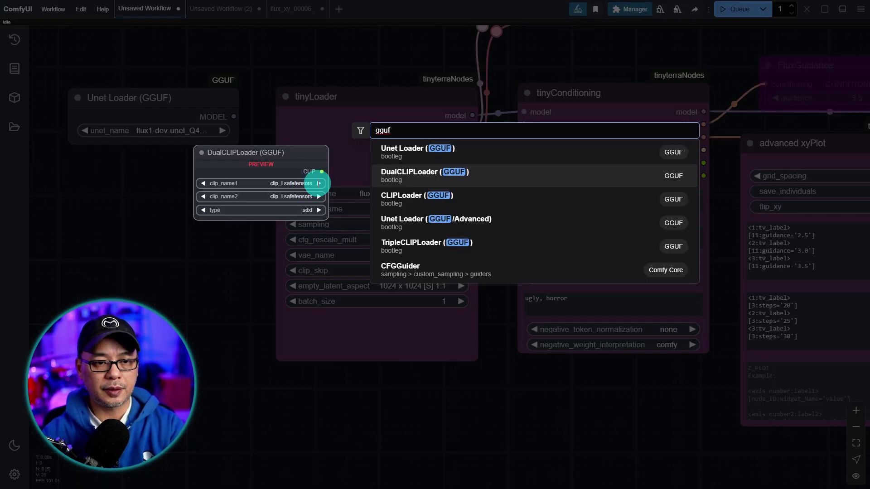
pyautogui.click(438, 176)
pyautogui.moveTo(255, 274); pyautogui.dragTo(412, 282)
# Add a Load VAE node and place it below the DualCLIPLoader (GGUF)
pyautogui.doubleClick(408, 277)
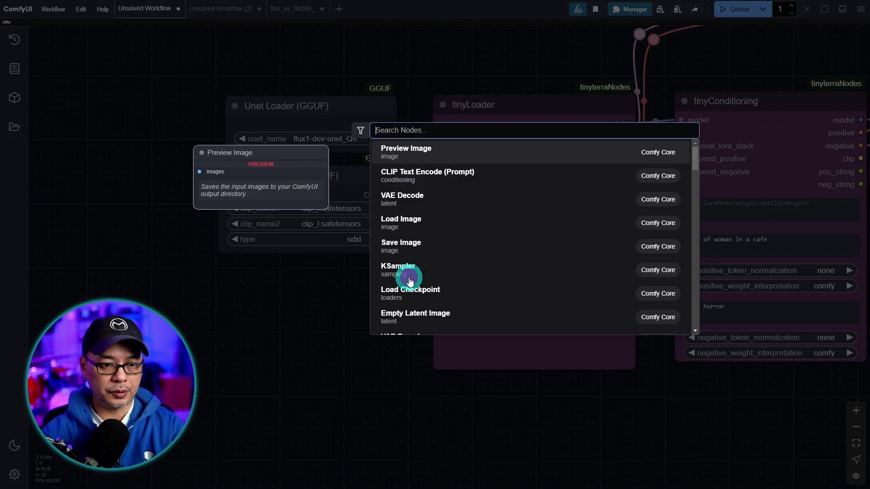
pyautogui.write('load')
pyautogui.click(399, 247)
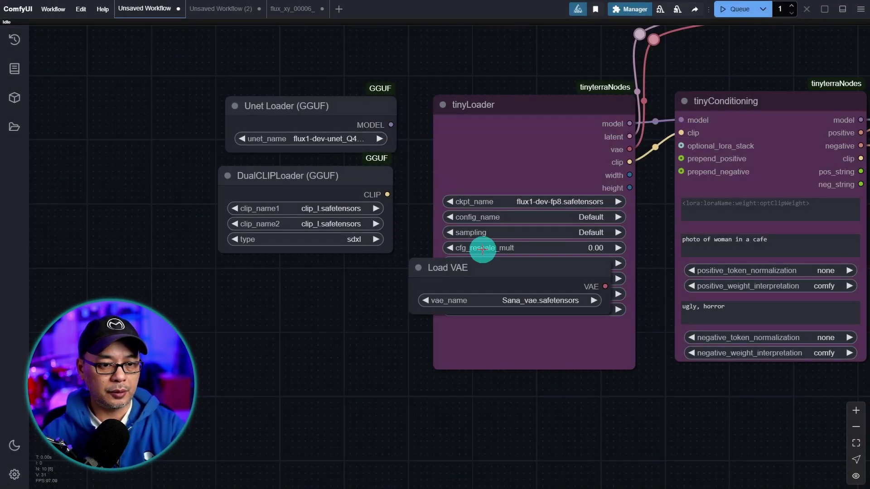
pyautogui.moveTo(502, 271); pyautogui.dragTo(277, 282)
pyautogui.moveTo(656, 238); pyautogui.dragTo(568, 235)
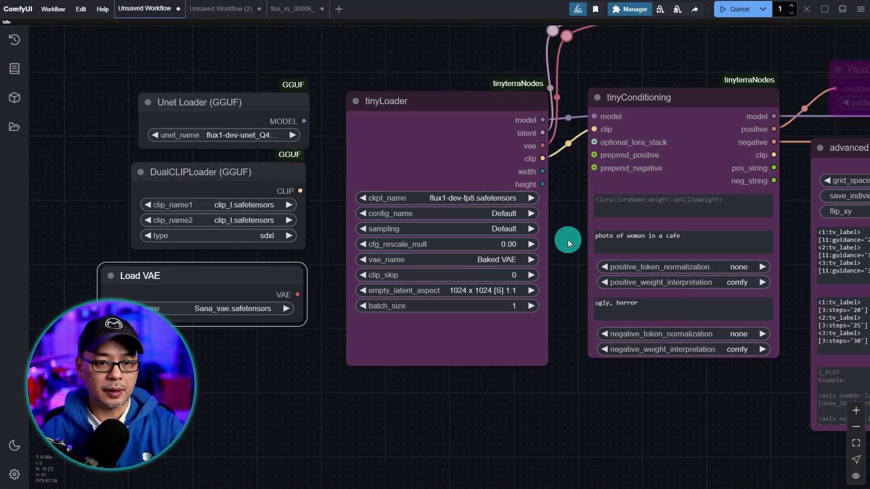
# Add an Empty Latent Image node via the 'empty' search
pyautogui.doubleClick(568, 235)
pyautogui.write('empty')
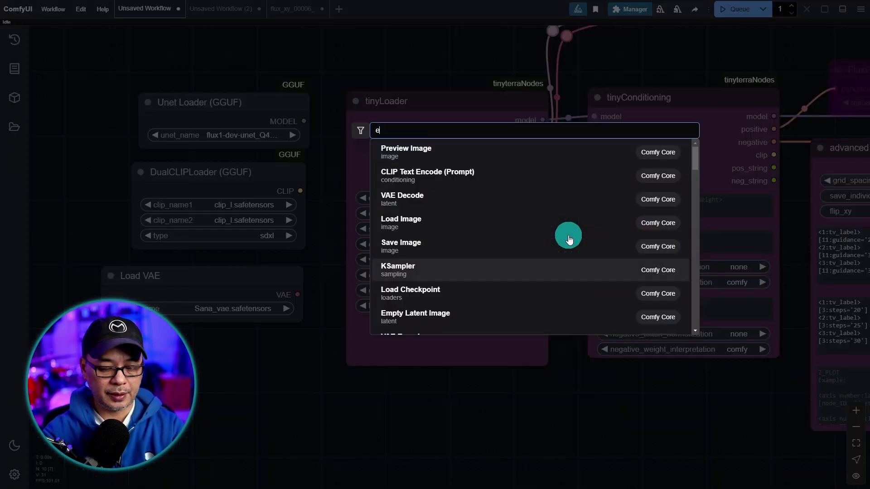
pyautogui.click(509, 156)
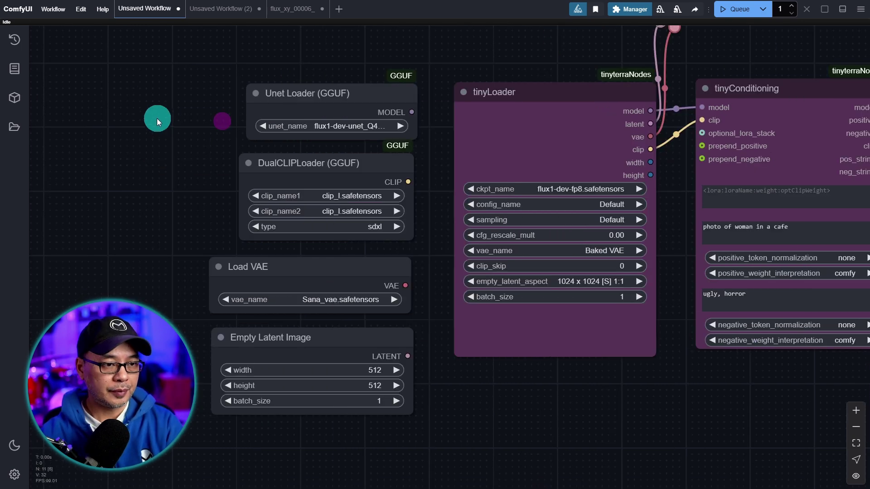
# Delete the four newly added loader nodes and bring the advanced xyPlot node into view
pyautogui.moveTo(200, 111); pyautogui.dragTo(363, 423)
pyautogui.press('Delete')
pyautogui.moveTo(668, 416); pyautogui.dragTo(443, 399)
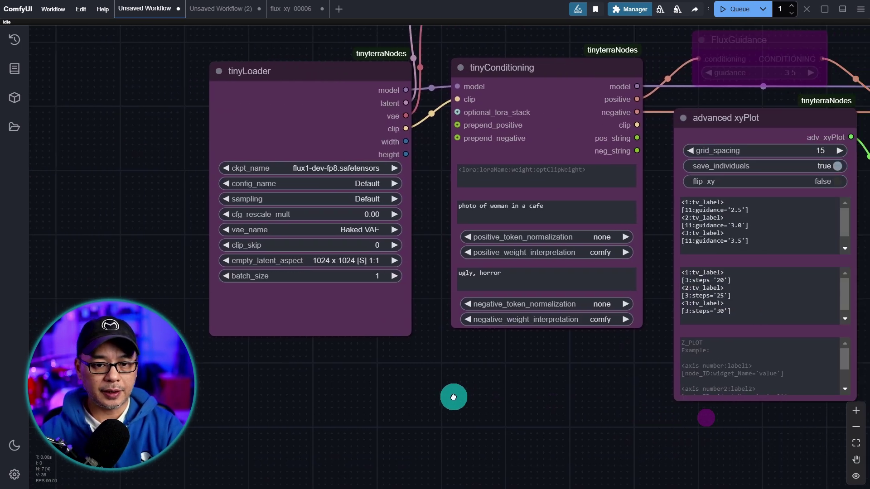
pyautogui.moveTo(563, 402); pyautogui.dragTo(375, 400)
pyautogui.scroll(2, 409, 395)
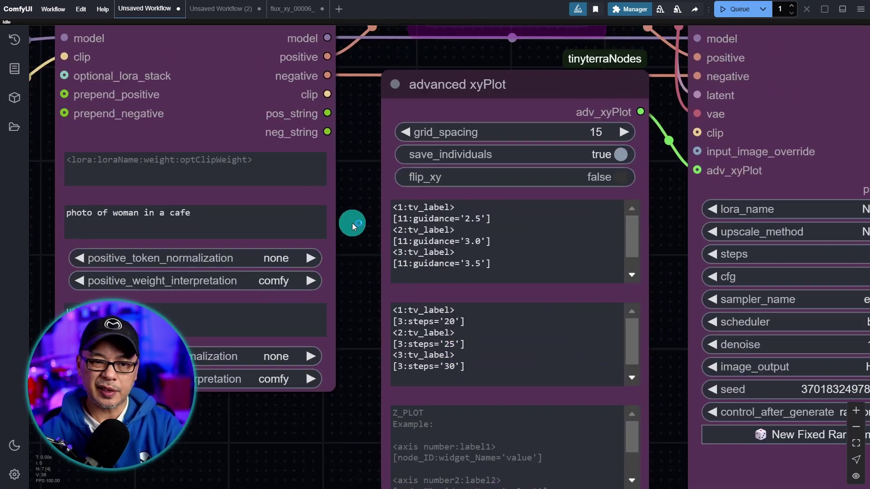
pyautogui.scroll(3, 352, 223)
pyautogui.moveTo(377, 235); pyautogui.dragTo(290, 249)
# Delete the guidance lines after the first label in the xyPlot X box
pyautogui.moveTo(463, 285); pyautogui.dragTo(334, 229)
pyautogui.rightClick(434, 287)
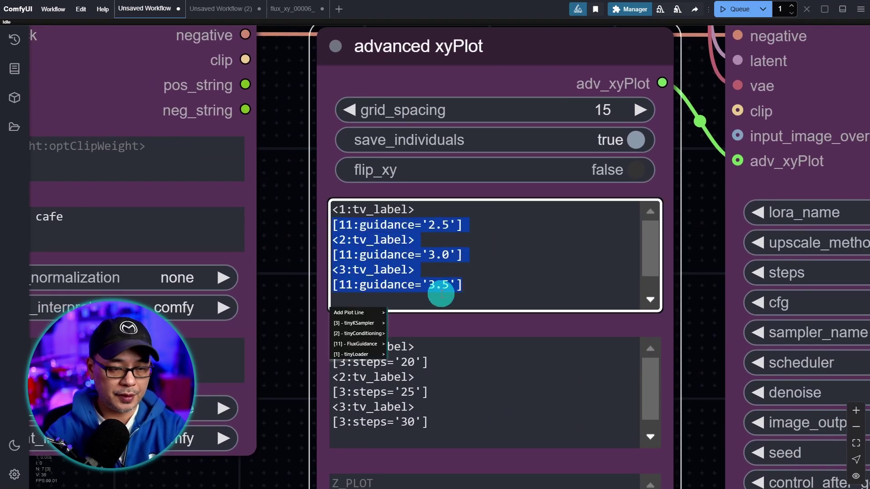
pyautogui.press('BackSpace')
pyautogui.click(366, 223)
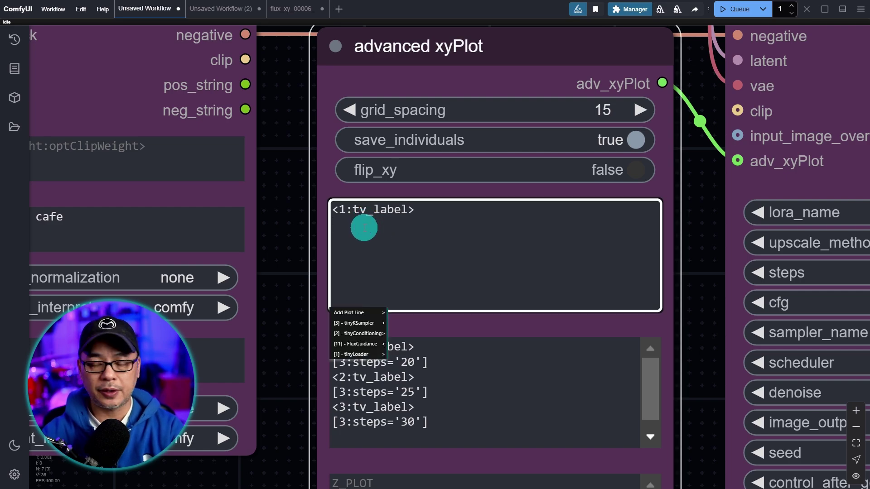
# Add a tinyKSampler lora_name plot line set to Flux.1-Turbo-Alpha.safetensors
pyautogui.click(349, 312)
pyautogui.click(363, 323)
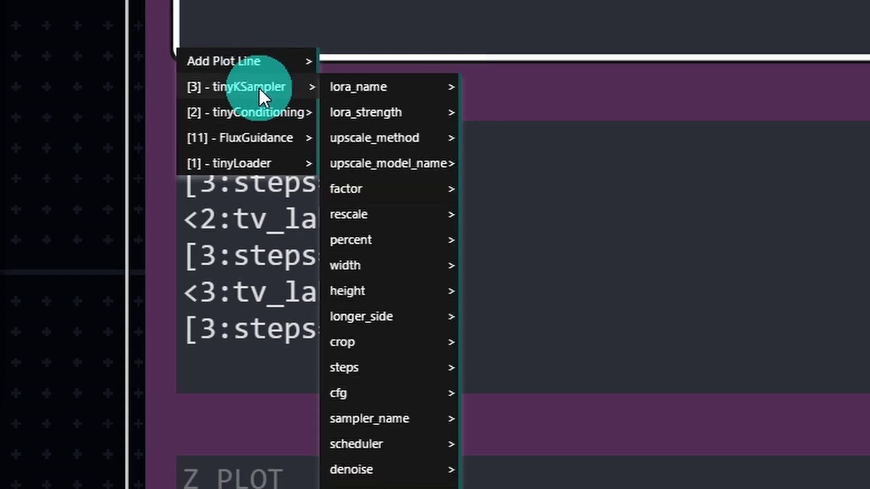
pyautogui.click(343, 87)
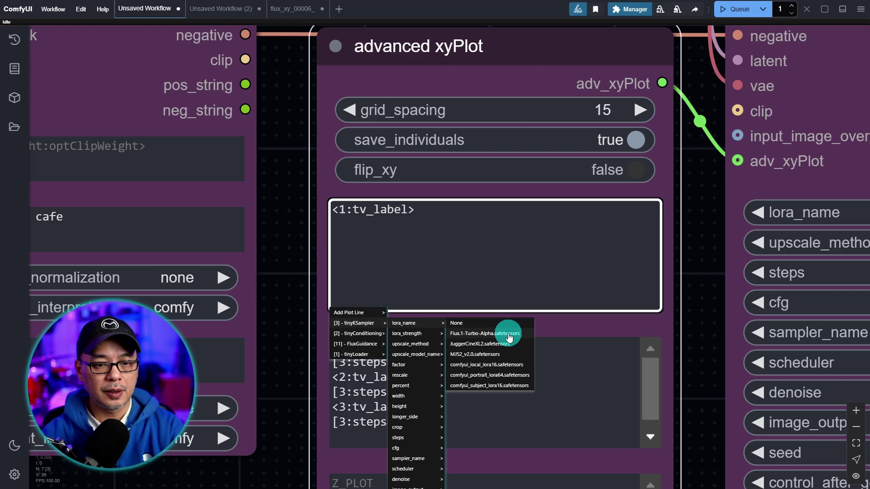
pyautogui.click(605, 113)
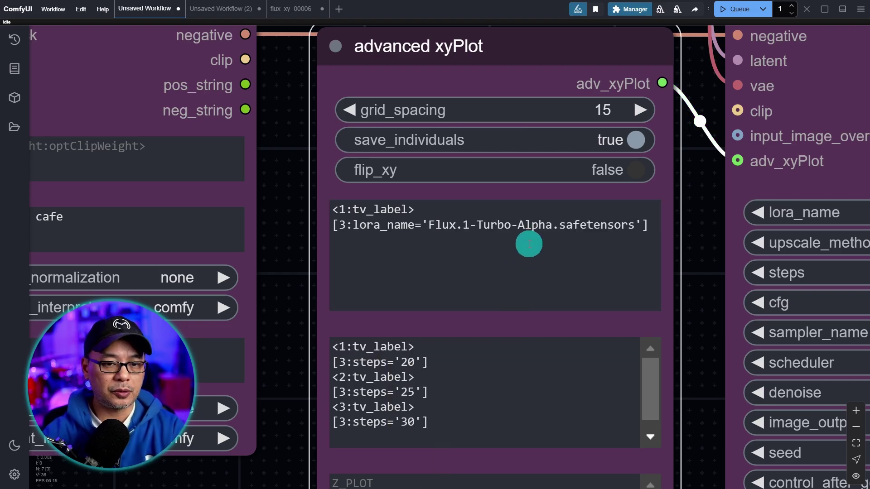
# Add a tinyKSampler lora_strength plot line to the first LoRA entry
pyautogui.rightClick(410, 241)
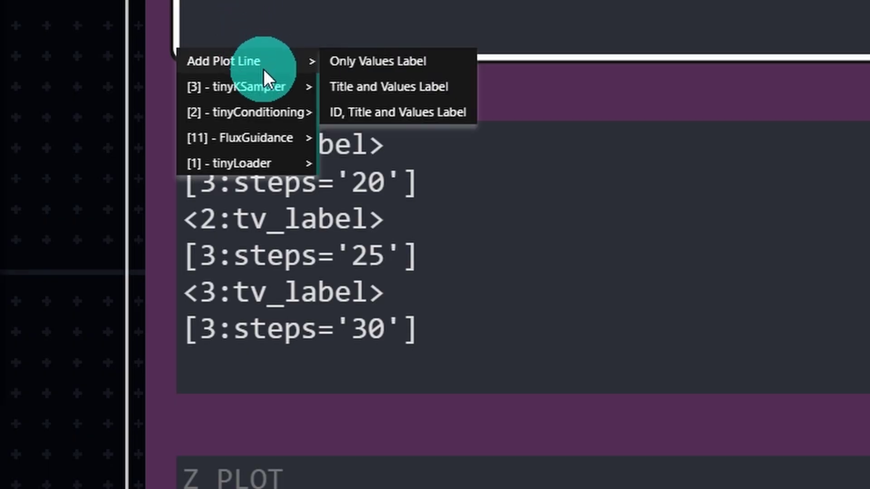
pyautogui.moveTo(361, 324)
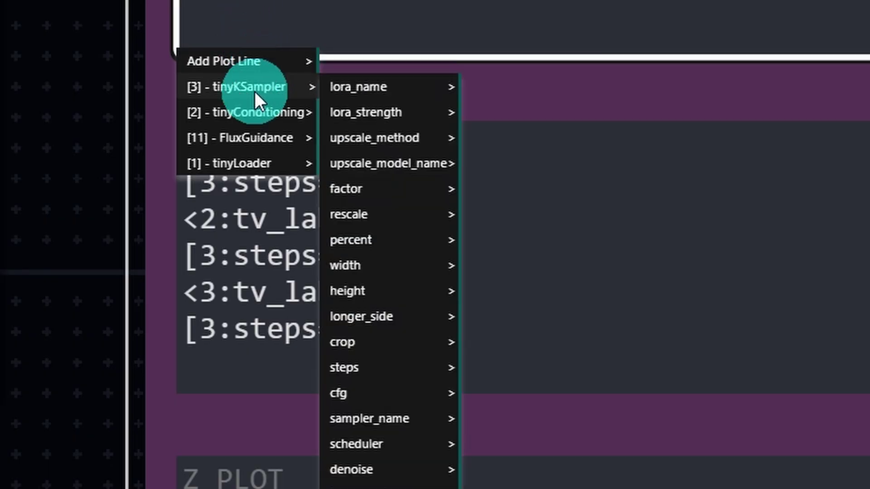
pyautogui.click(377, 106)
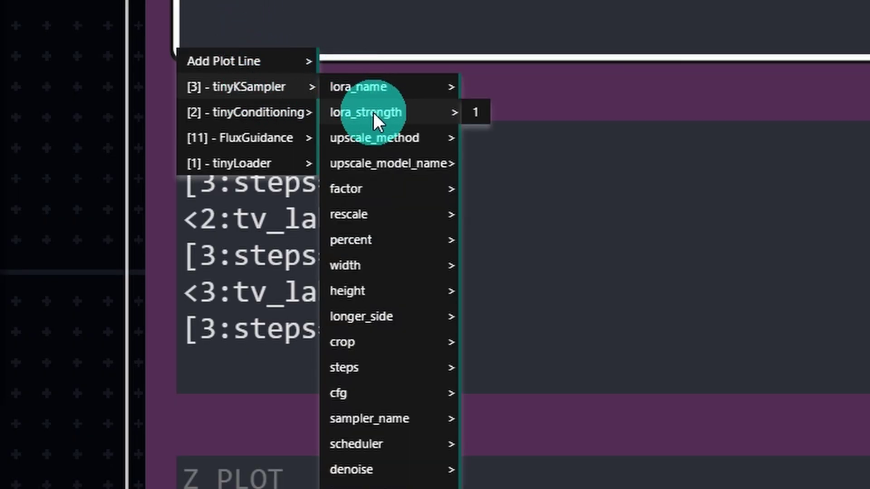
pyautogui.click(476, 112)
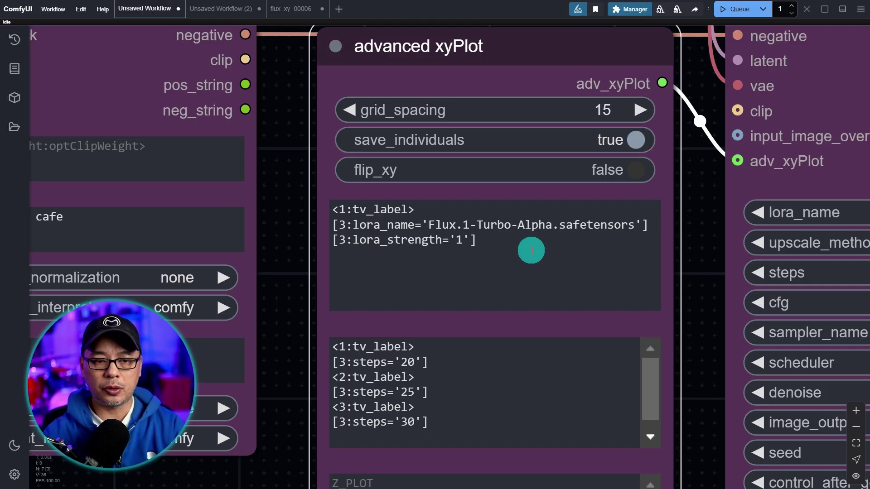
pyautogui.click(564, 307)
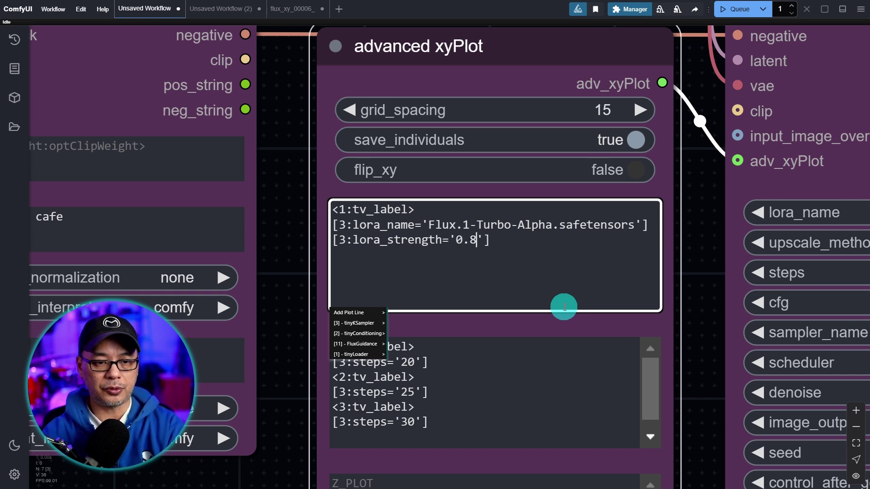
# Duplicate the LoRA entry as label 2 with Flux.1-Turbo-Alpha as its lora_name
pyautogui.hotkey('ctrl', 'a')
pyautogui.hotkey('ctrl', 'c')
pyautogui.click(534, 256)
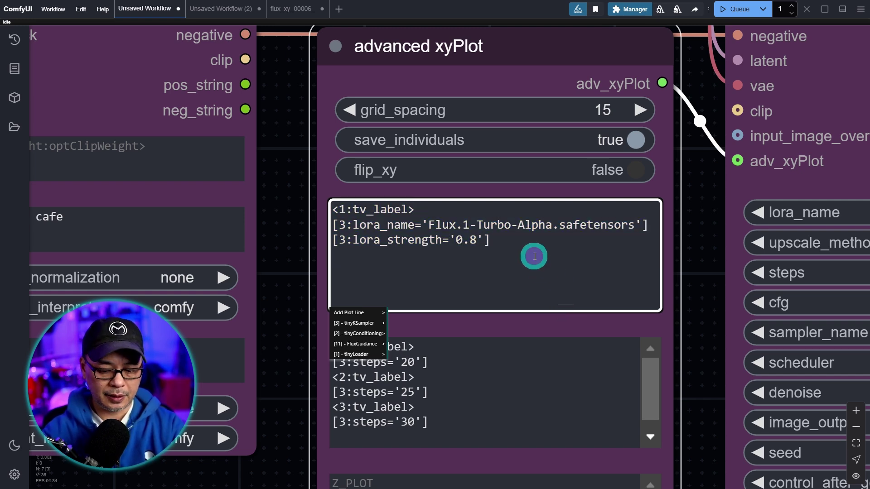
pyautogui.hotkey('ctrl', 'v')
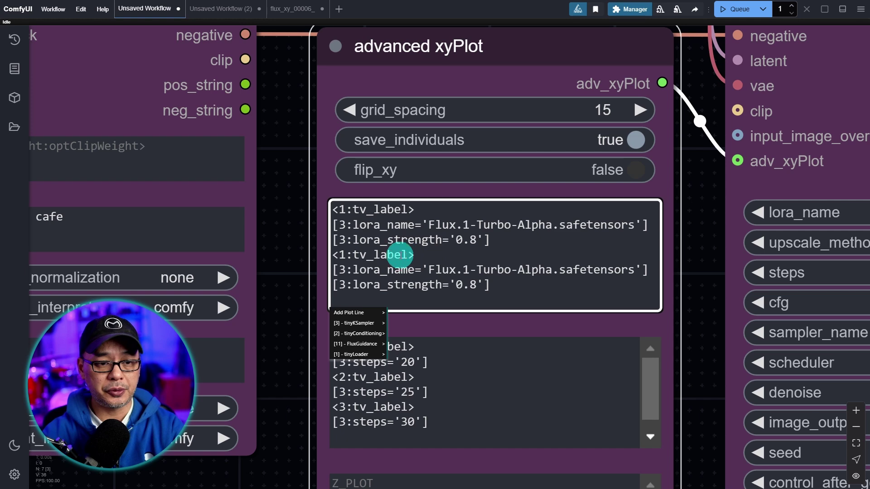
pyautogui.click(346, 255)
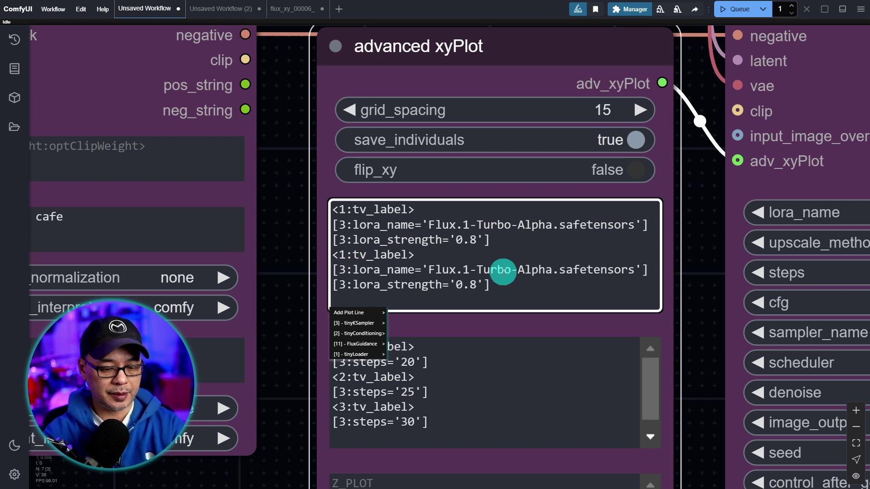
pyautogui.click(358, 323)
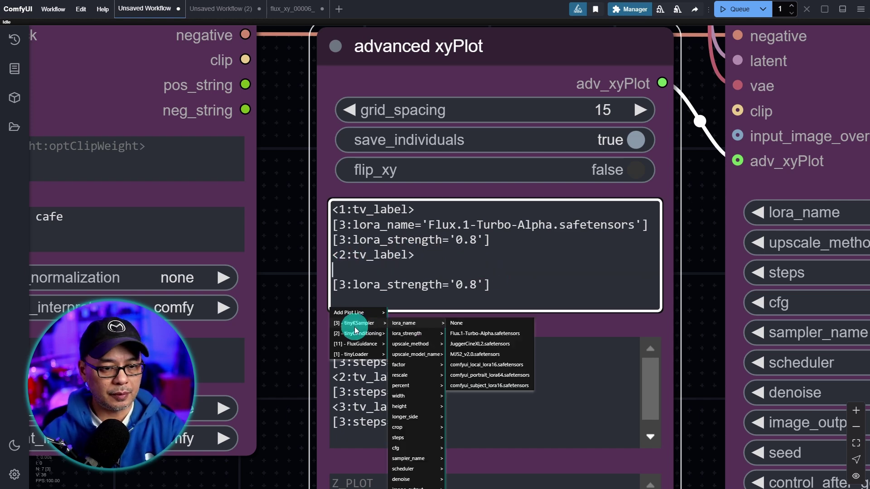
pyautogui.click(404, 323)
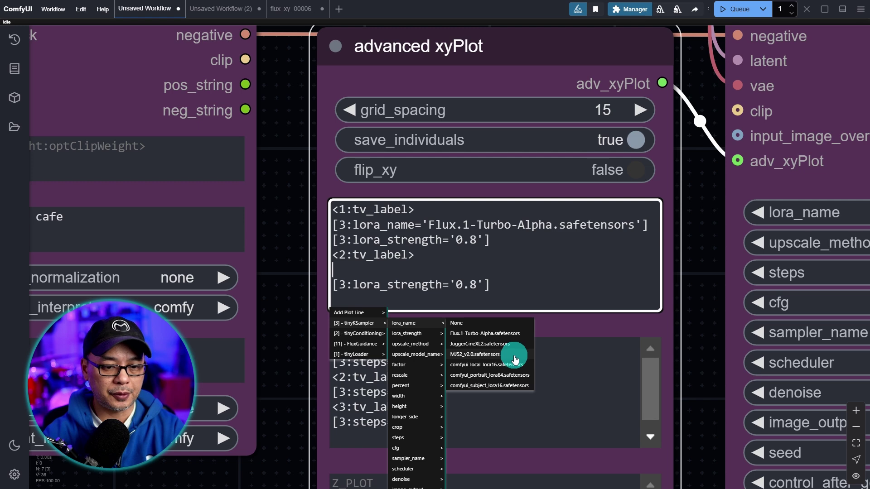
pyautogui.click(503, 333)
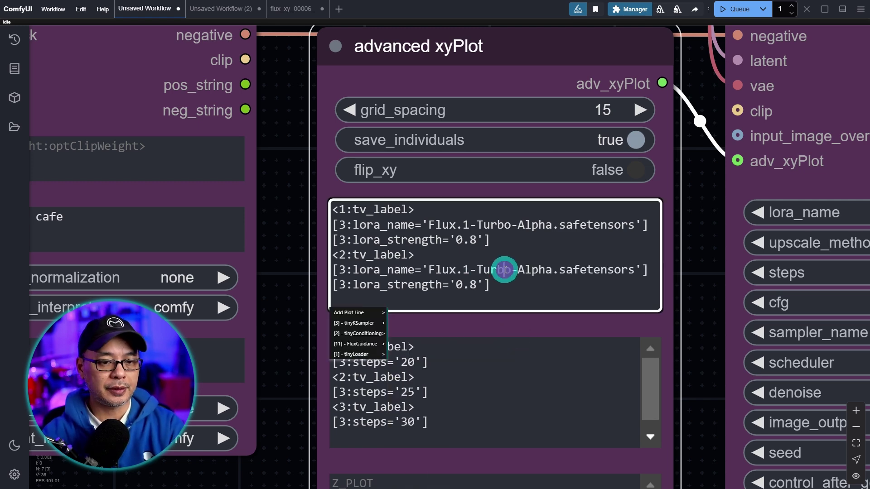
pyautogui.scroll(-2, 288, 215)
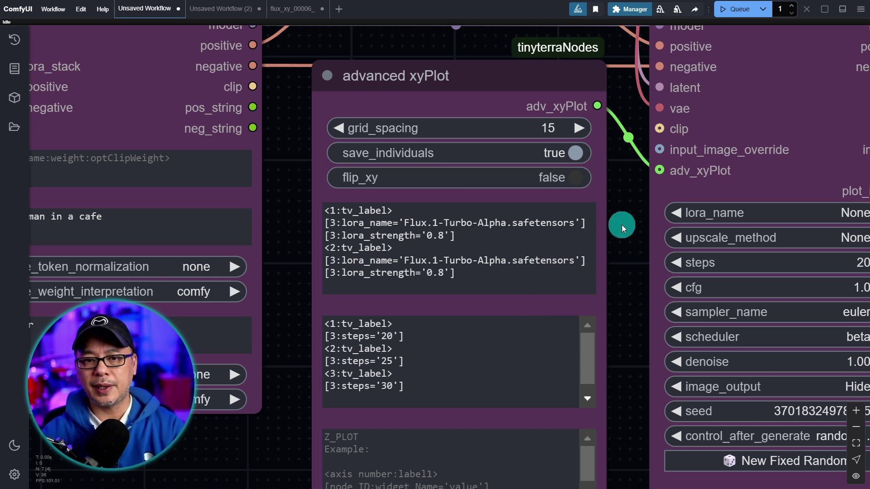
pyautogui.moveTo(621, 225); pyautogui.dragTo(621, 227)
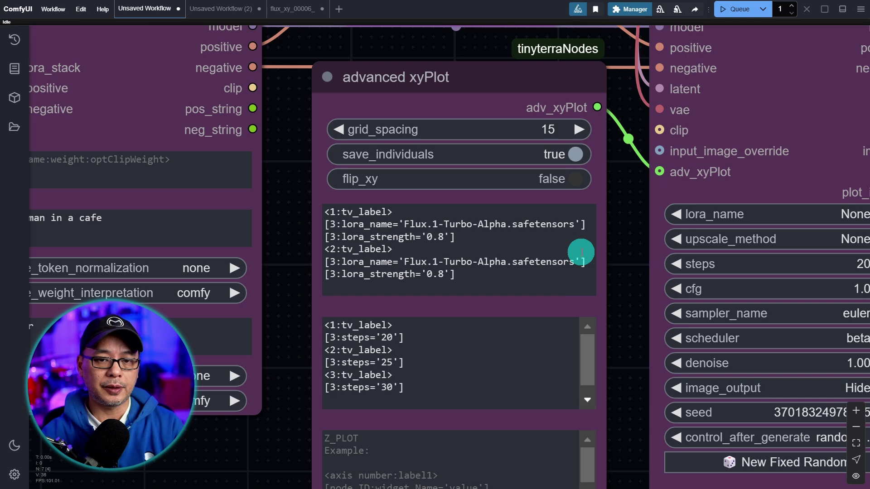